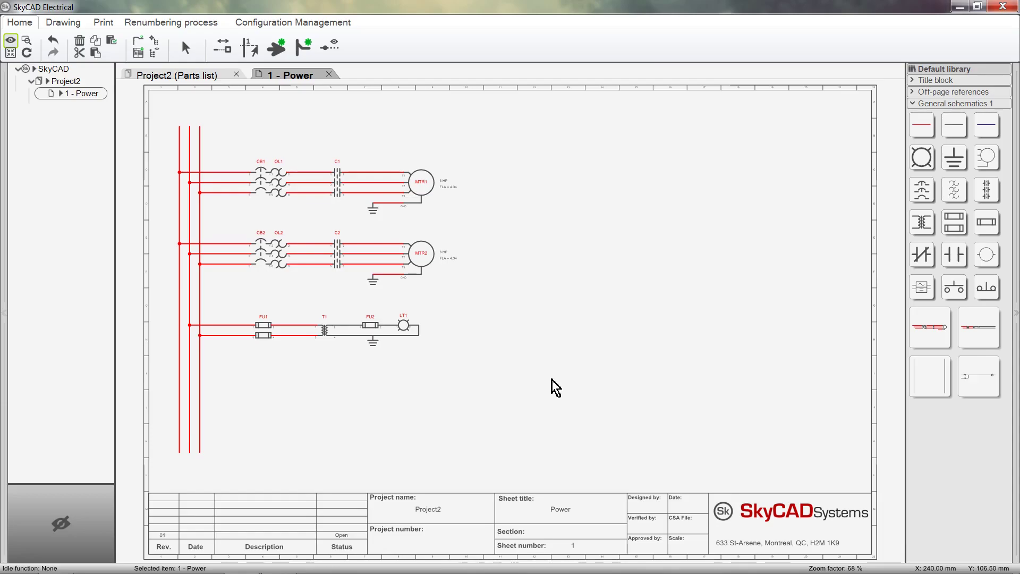
In the parts list, give FU2 part number E91/32, manufacturer ABB and description "1-pole fuse holder".
left_click(208, 77)
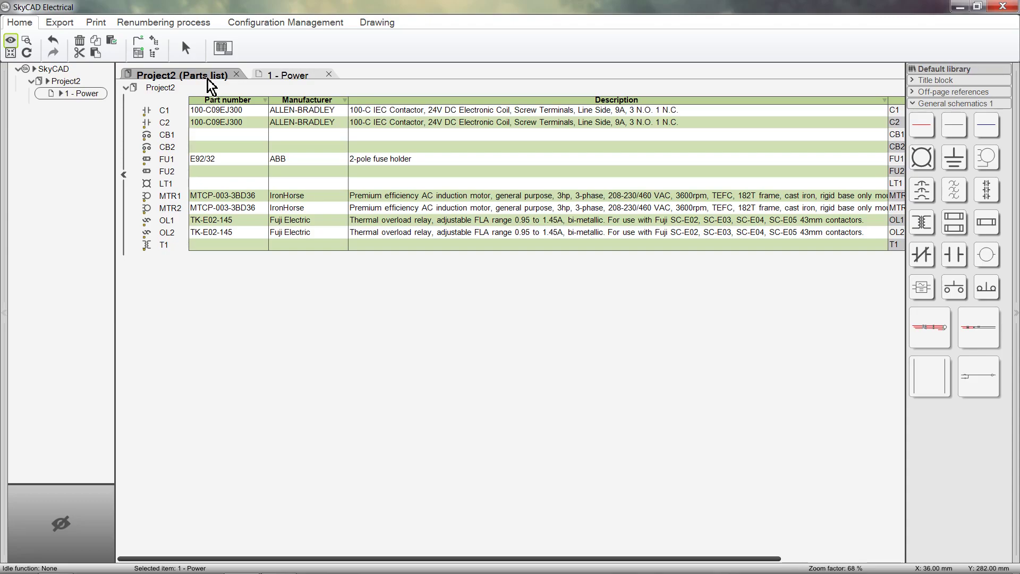
left_click(208, 171)
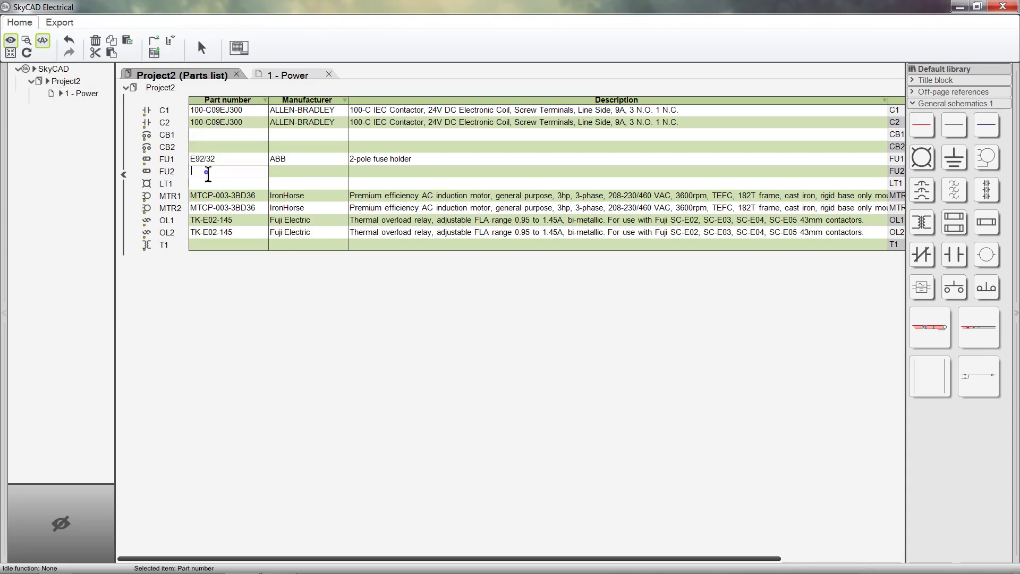
type("E91/32")
key("Tab")
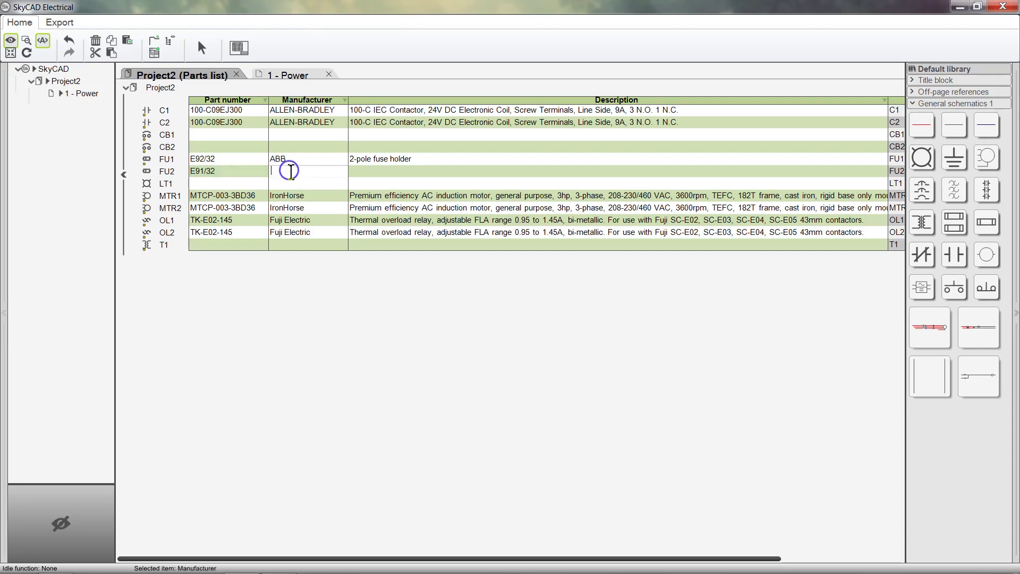
type("ABB")
key("Tab")
type("1-")
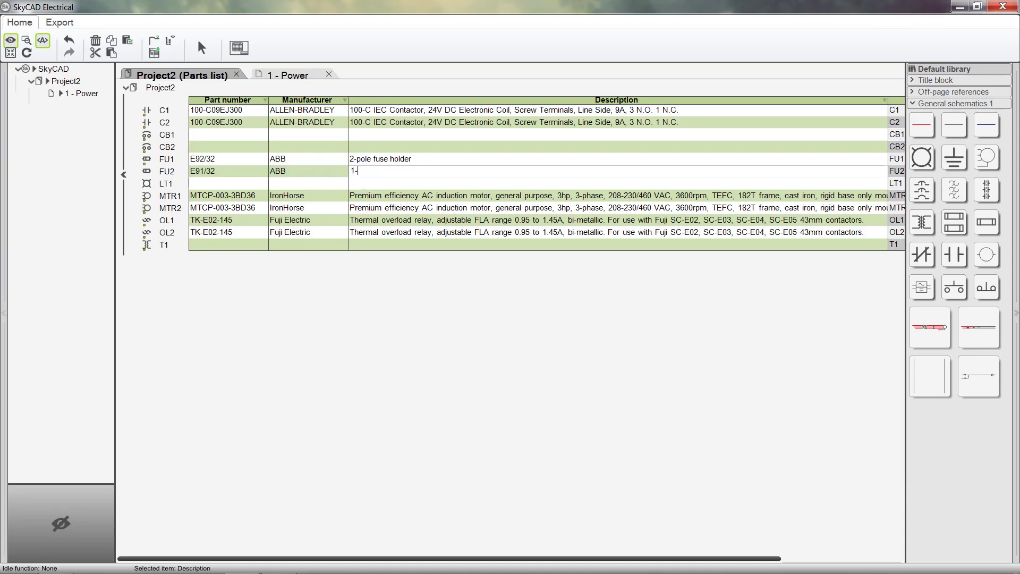
type("pole fuse holder")
Assign the catalogue part PH500MQMJ to transformer T1 in the parts list.
left_click(167, 245)
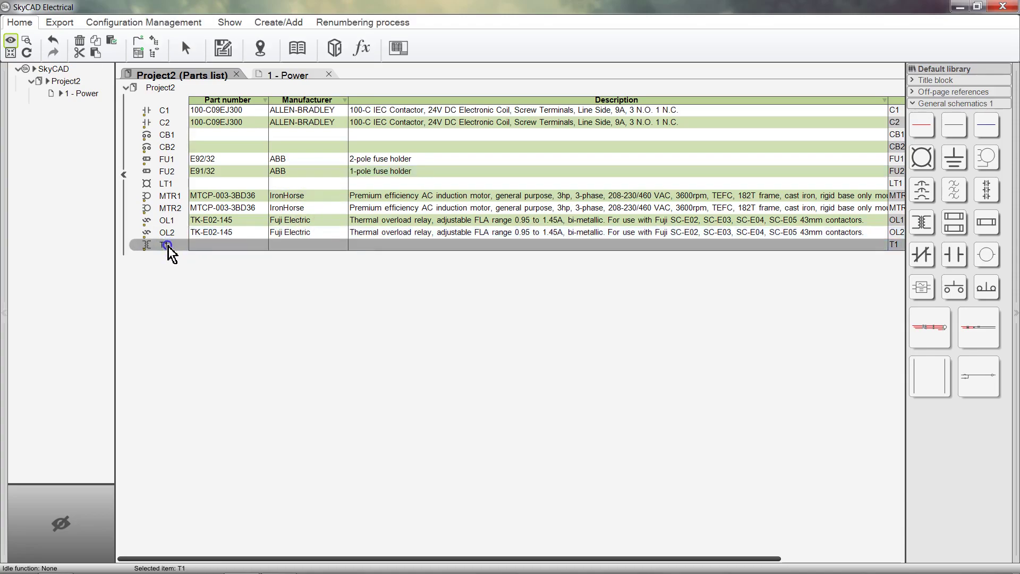
left_click(298, 55)
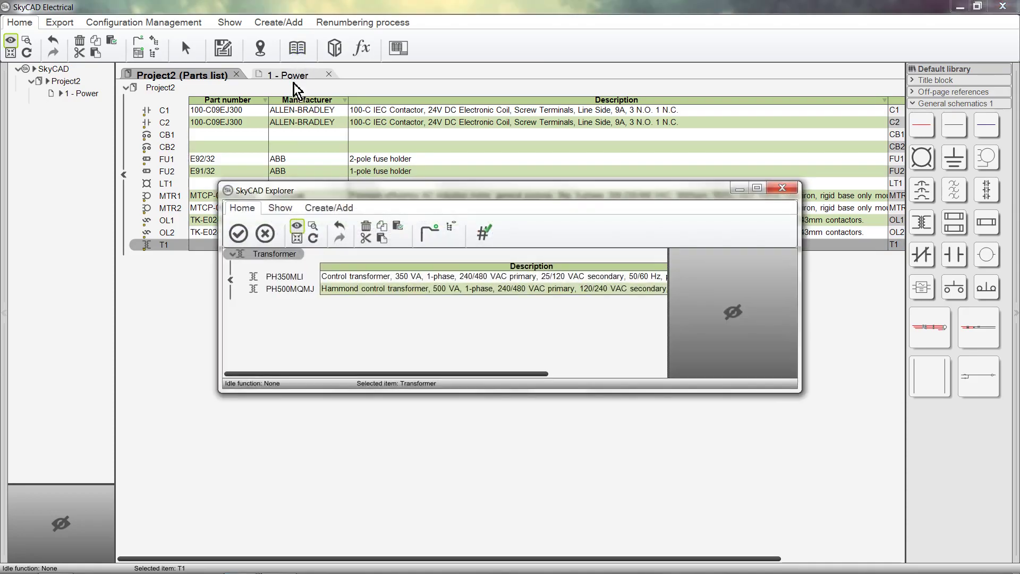
left_click(291, 289)
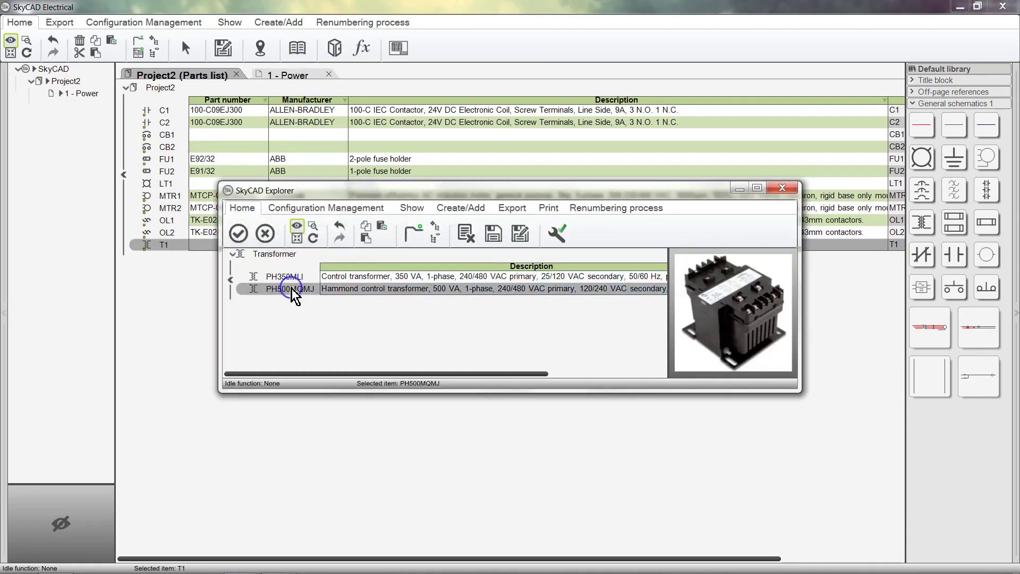
left_click(237, 233)
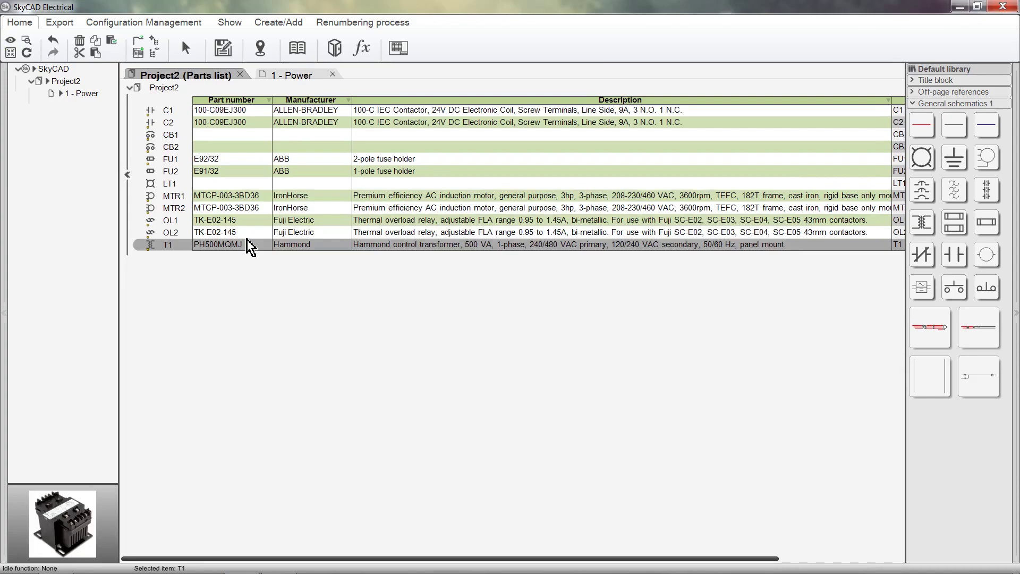
Examine the part properties of transformer T1 and fuse FU2 on the Power sheet.
left_click(288, 76)
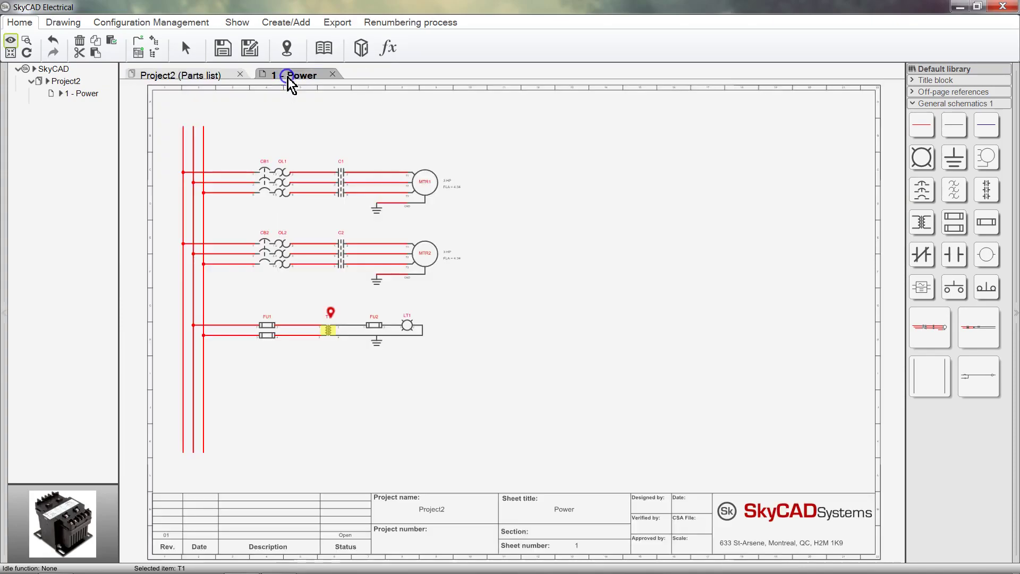
double_click(329, 331)
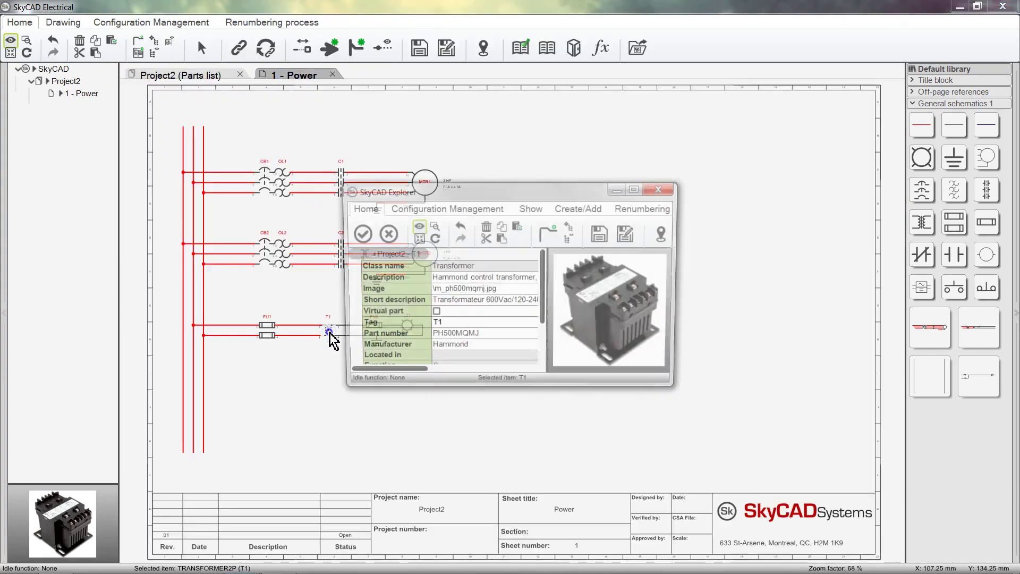
left_click(362, 233)
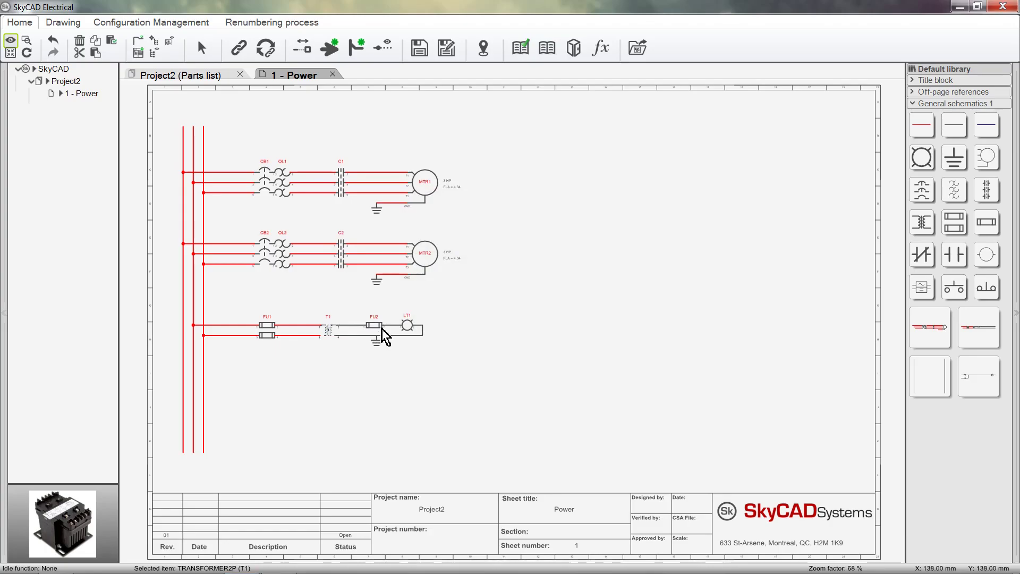
double_click(378, 325)
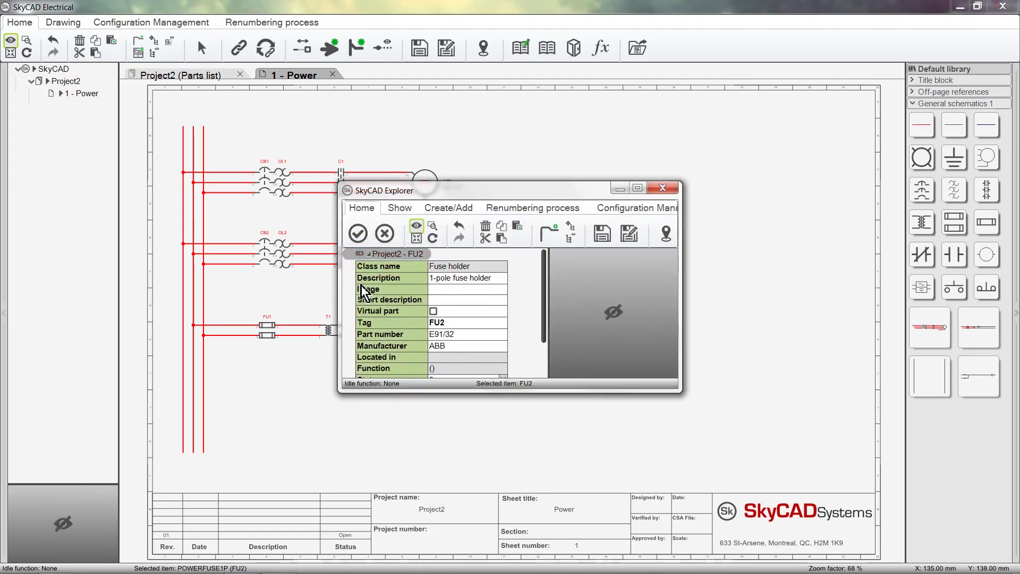
left_click(359, 236)
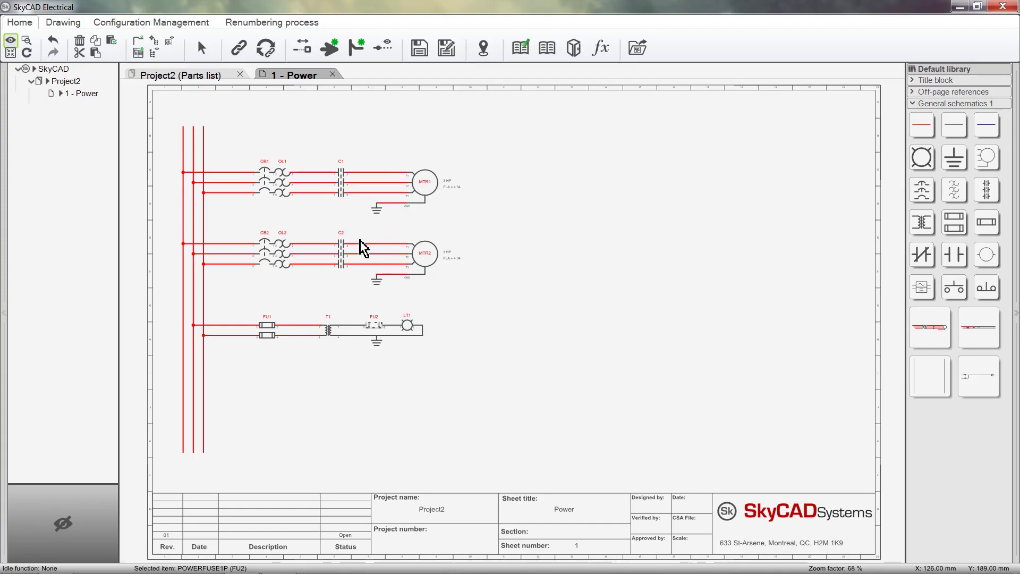
Give pilot light LT1 the description "230V pilot light red", part number CL-523R and manufacturer ABB.
left_click(408, 324)
double_click(407, 325)
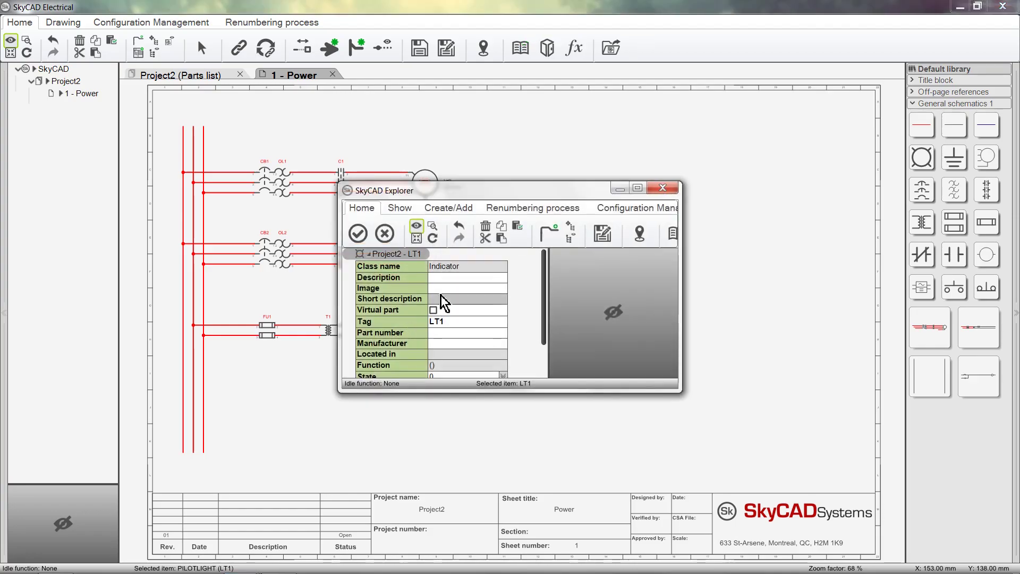
left_click(447, 278)
type("23")
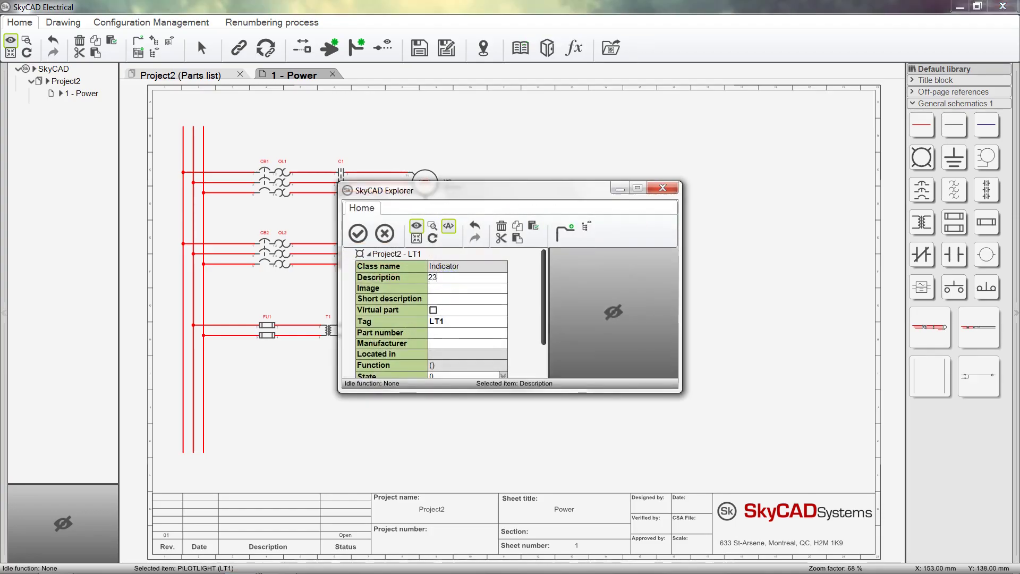
type("0V pilot light red")
left_click(448, 334)
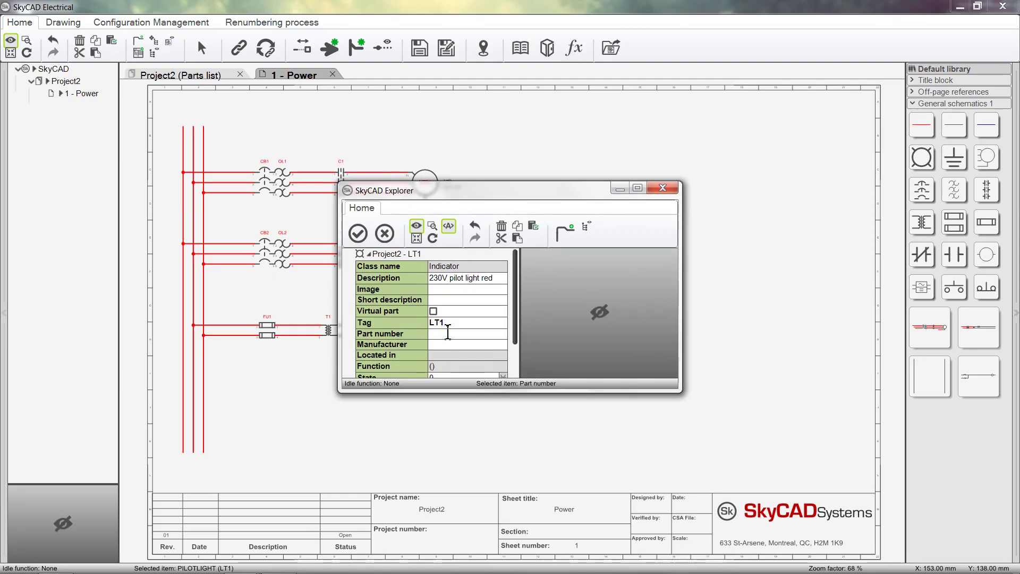
type("CL-523R")
left_click(449, 345)
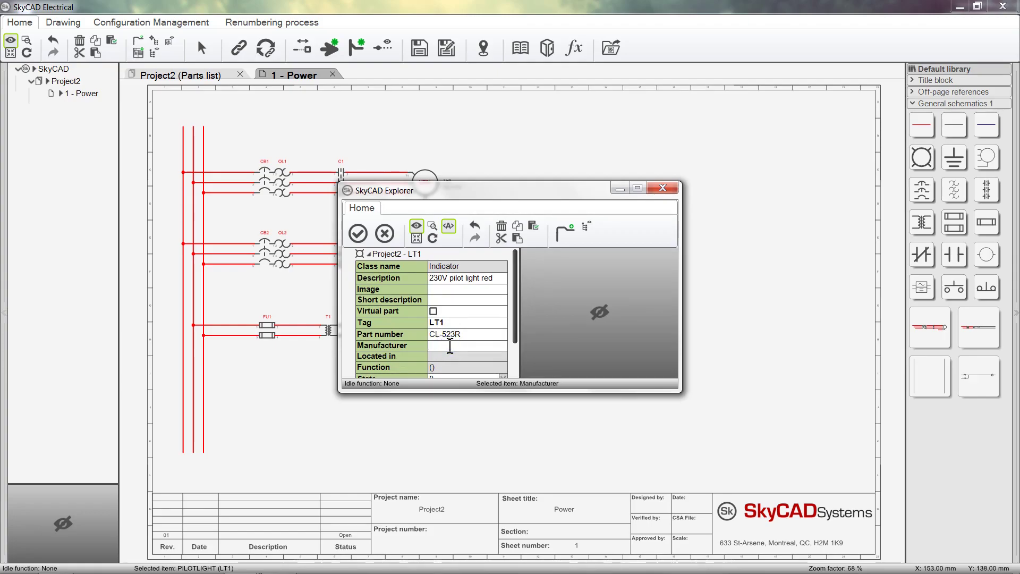
type("ABB")
Set the CL-523R PNG file as LT1's image and accept the properties.
left_click(450, 289)
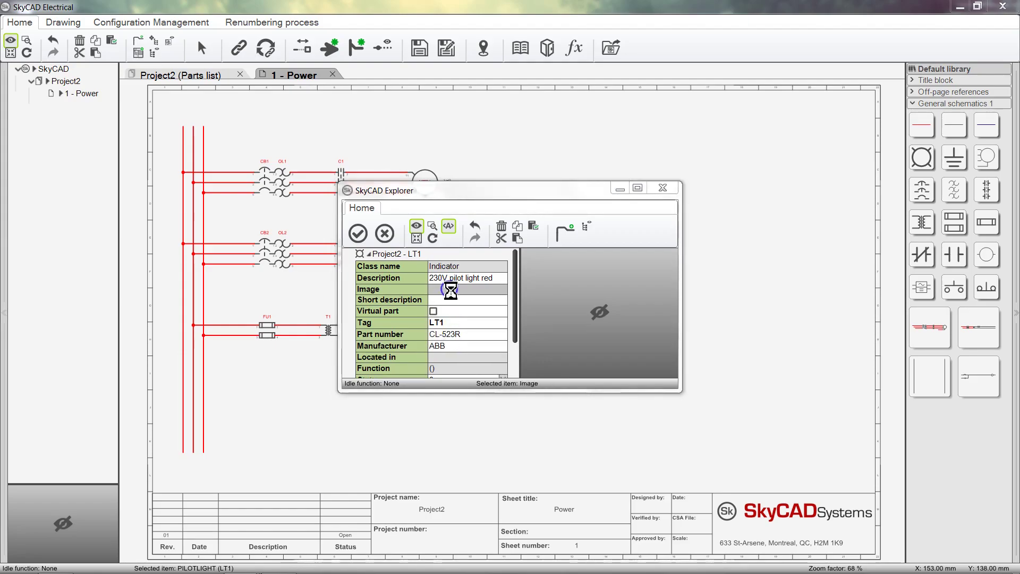
left_click(478, 311)
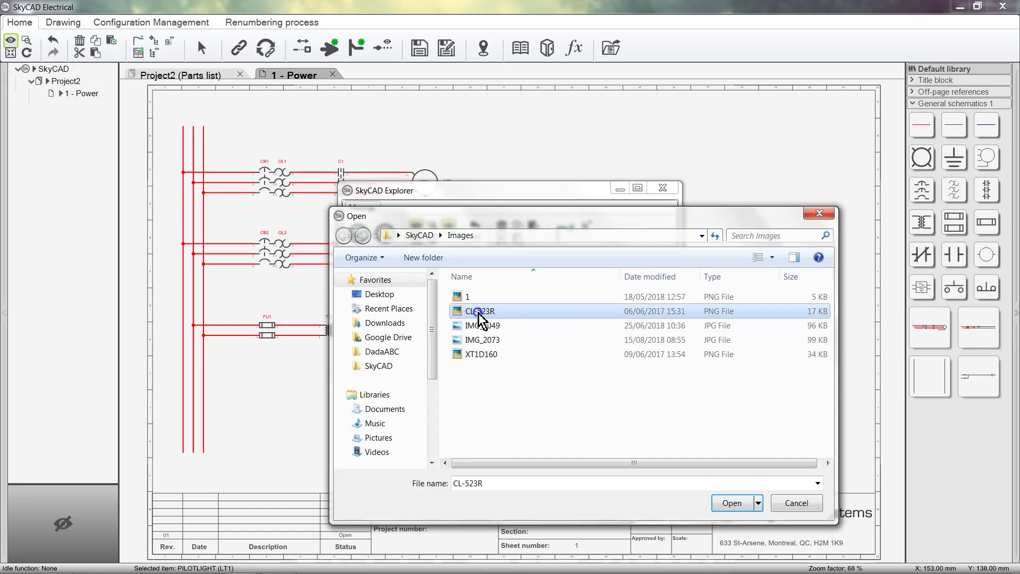
left_click(732, 503)
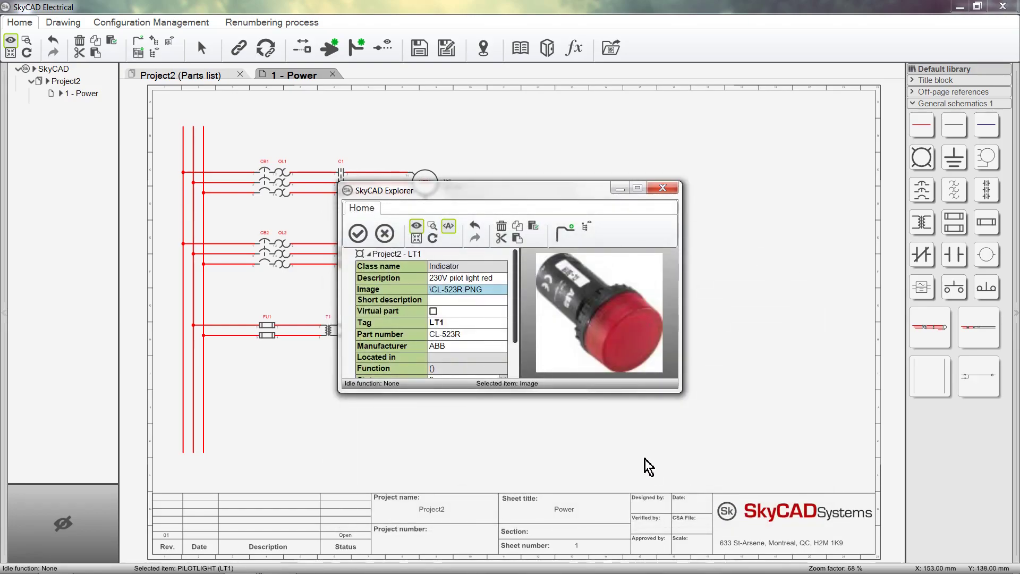
left_click(357, 233)
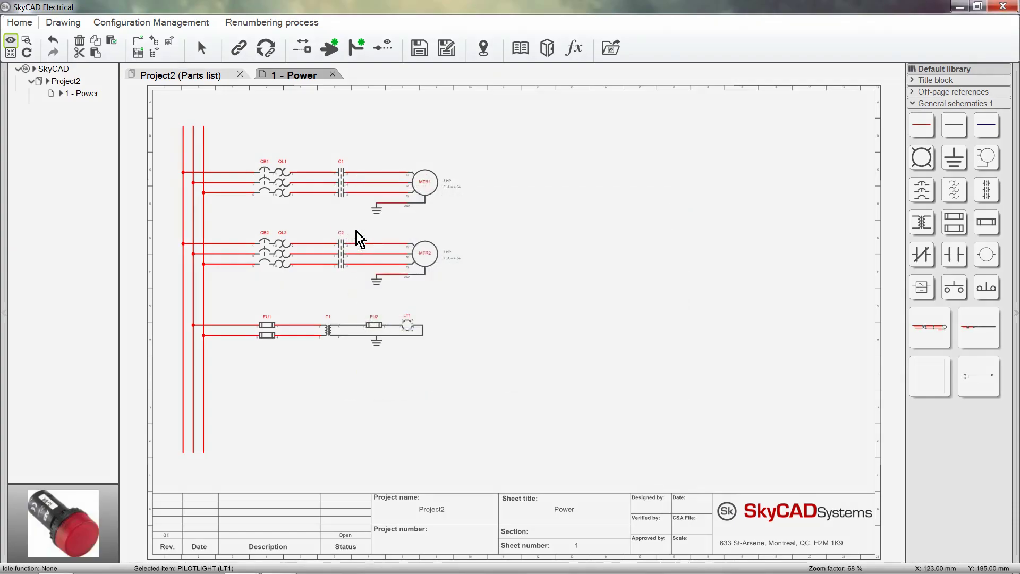
Check LT1's row in the parts list and return to the Power sheet.
left_click(207, 75)
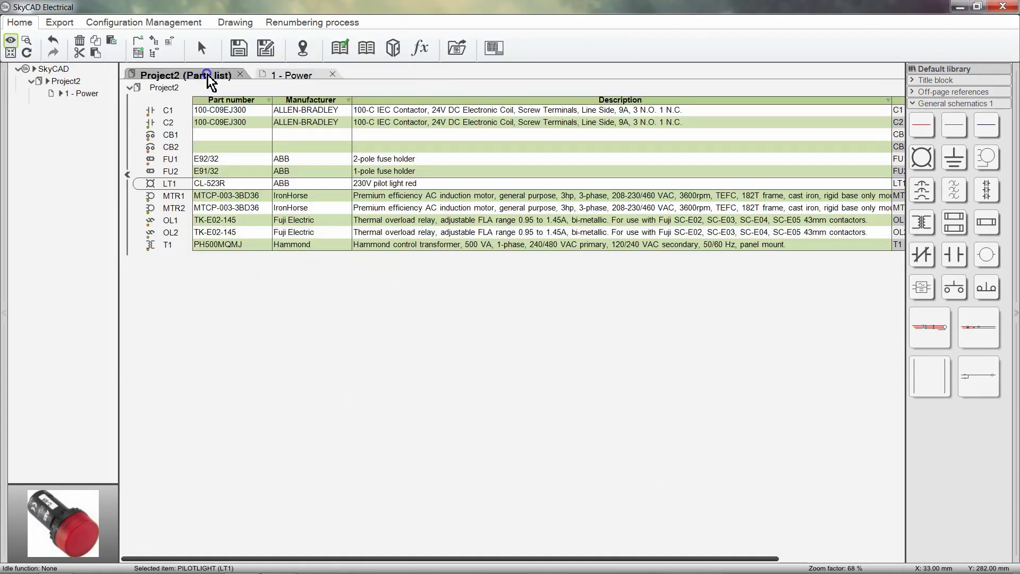
left_click(407, 184)
left_click(294, 75)
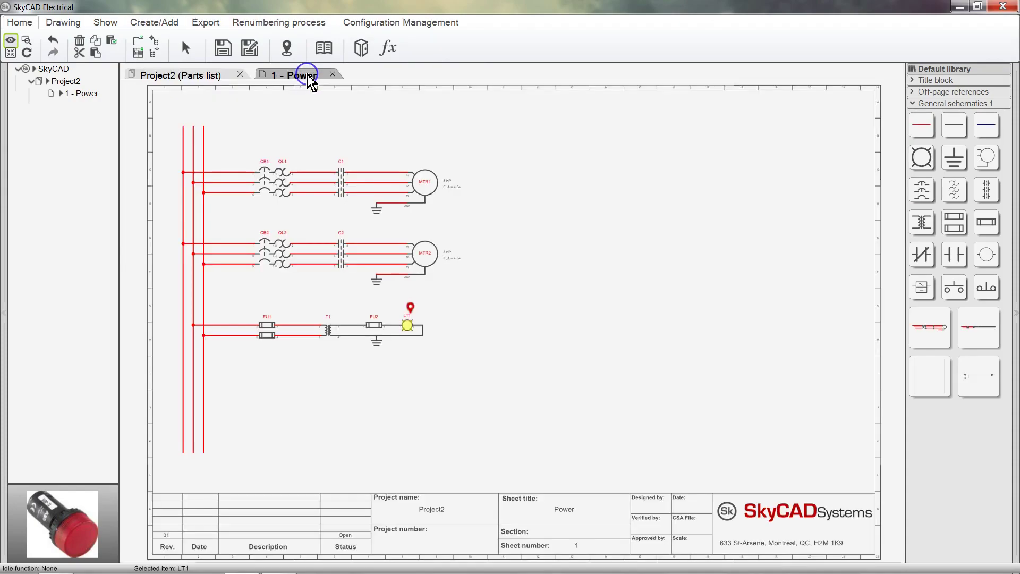
Save LT1's part CL-523R to the catalogue from its properties.
double_click(410, 326)
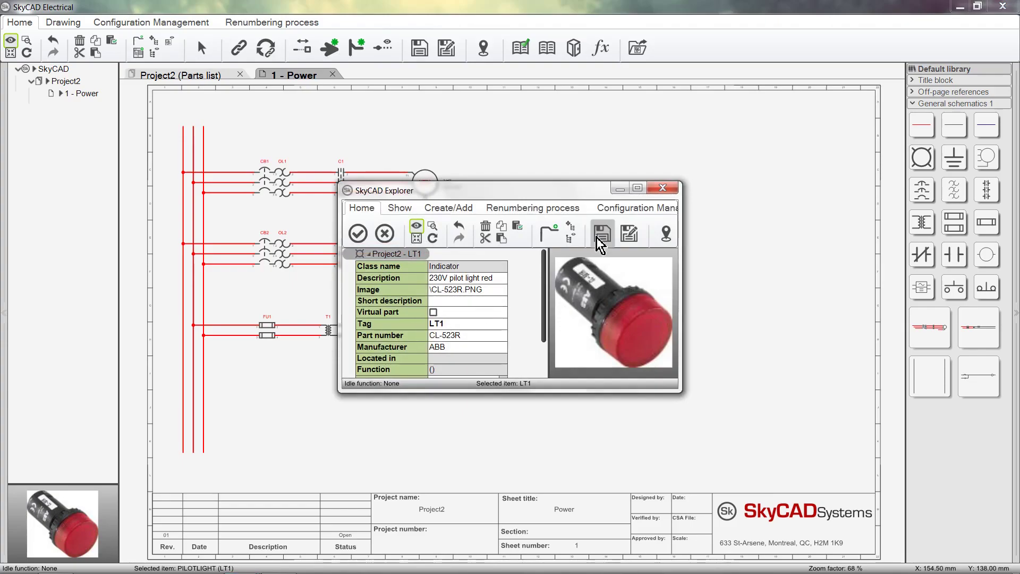
left_click(602, 236)
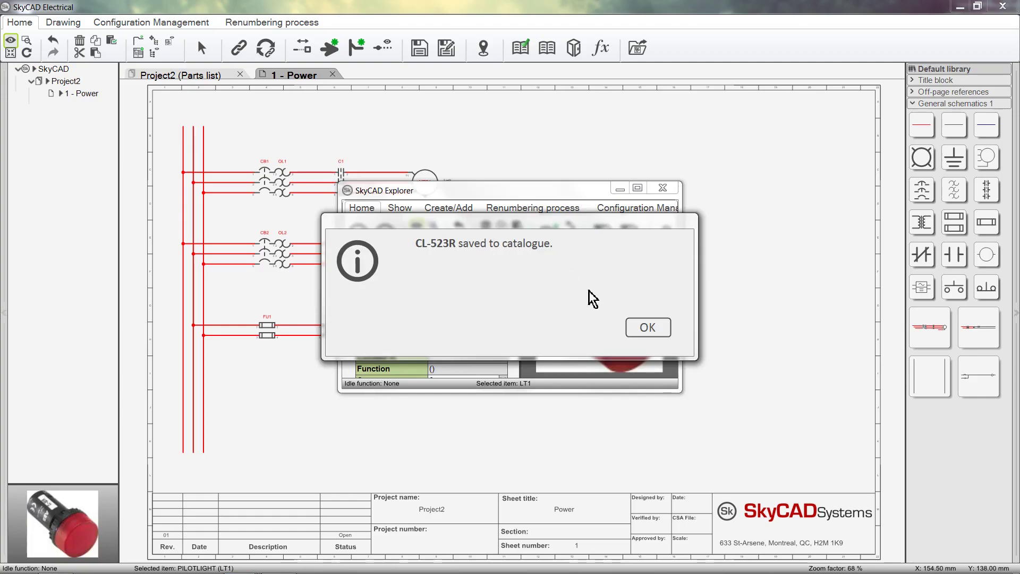
left_click(637, 329)
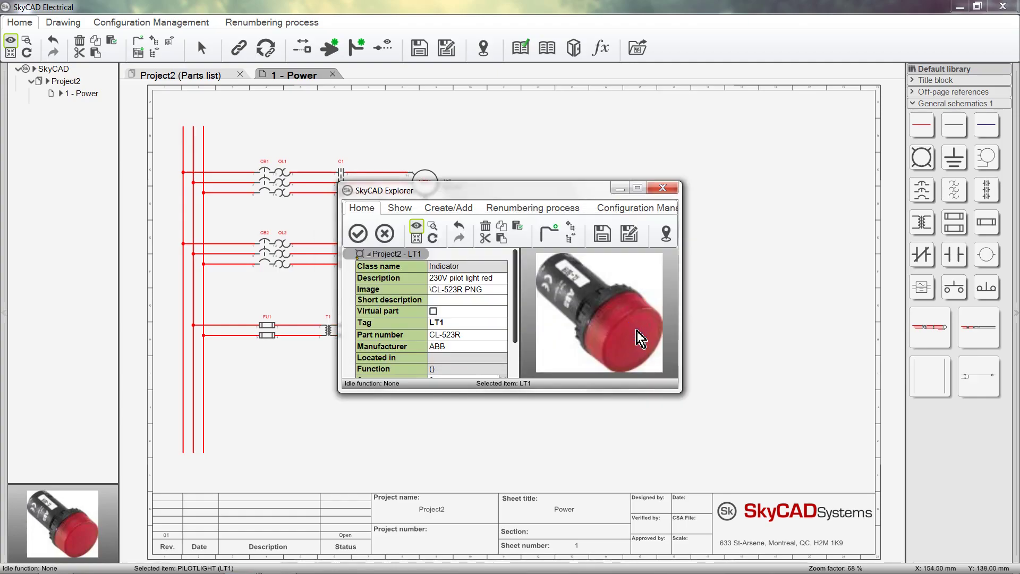
left_click(364, 237)
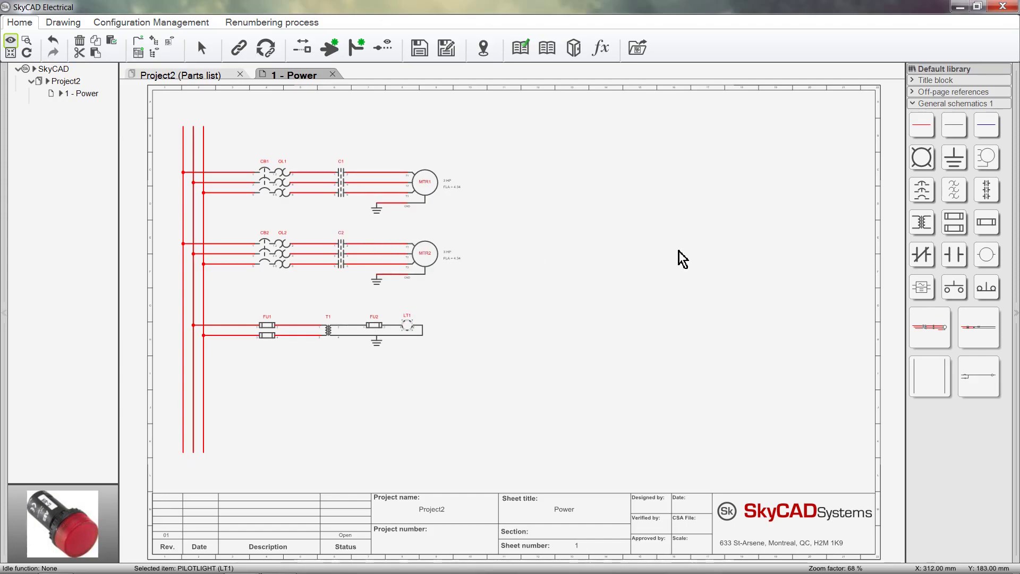
Place a second pilot light beside LT1 on the Power sheet and assign it the catalogue part CL-523R.
left_click(923, 158)
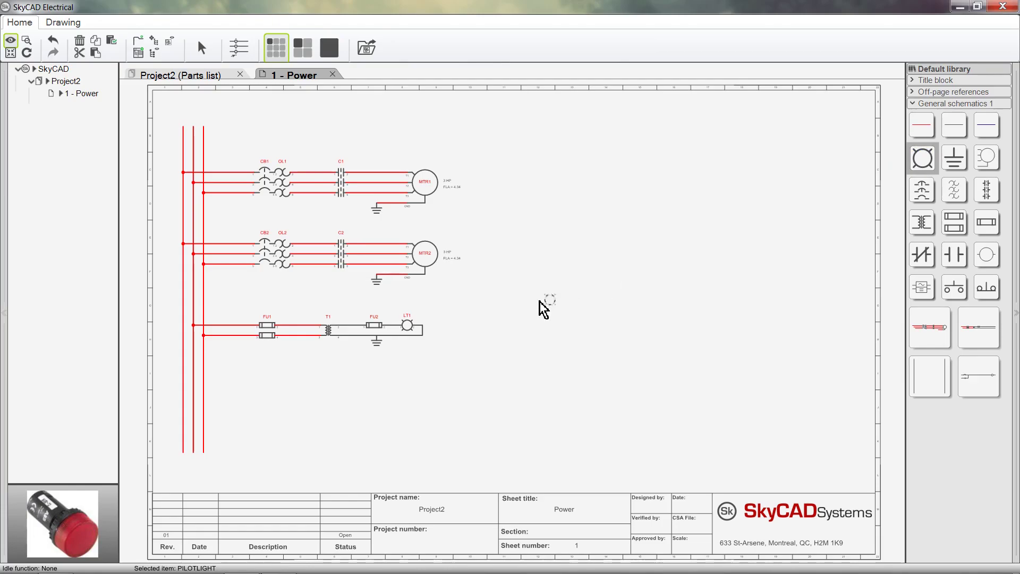
left_click(436, 326)
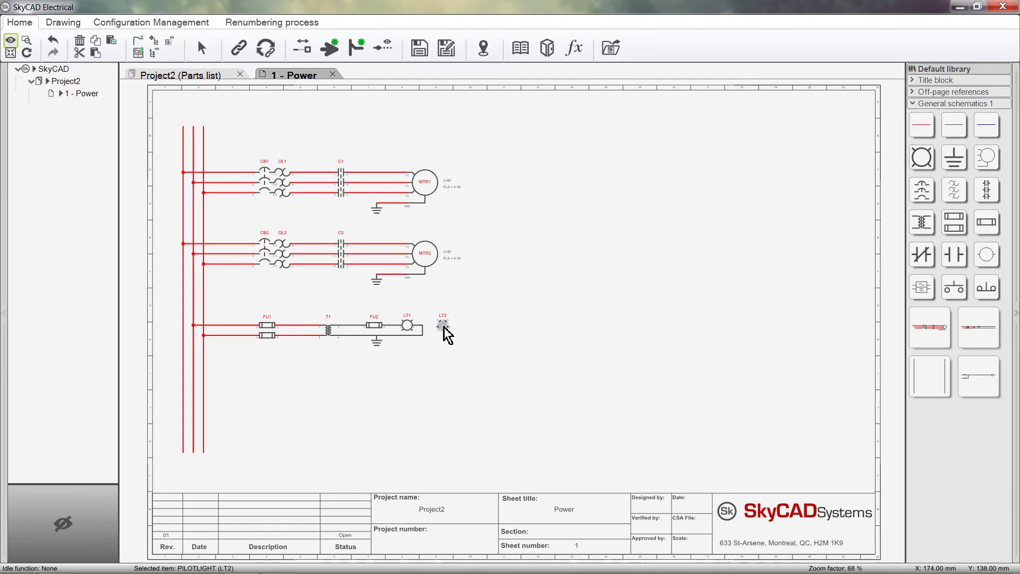
left_click(521, 54)
left_click(285, 277)
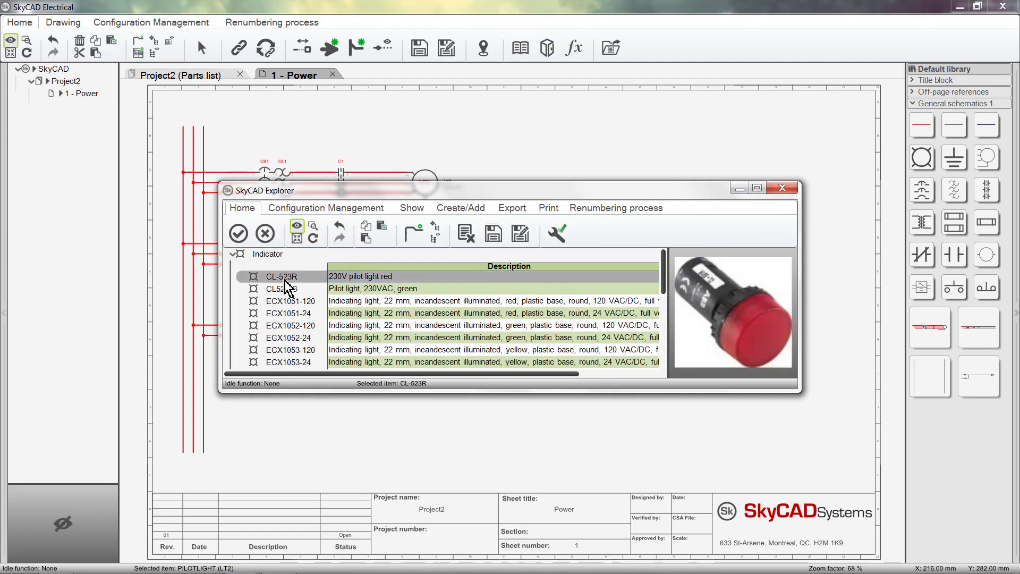
left_click(239, 234)
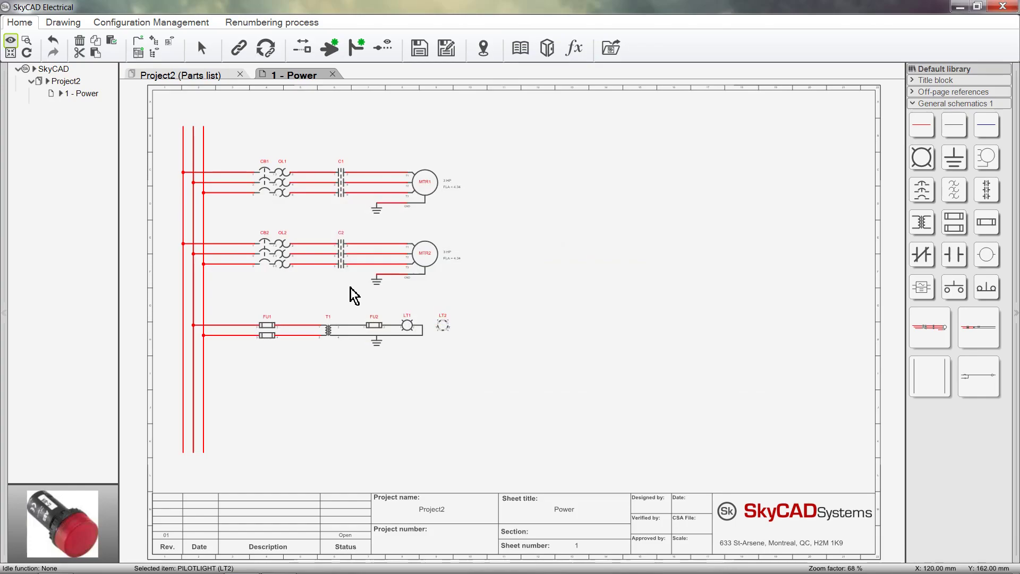
Rename connection port 1 of pilot light LT2 as 11.
scroll(428, 327, "up", 3)
scroll(428, 334, "up", 3)
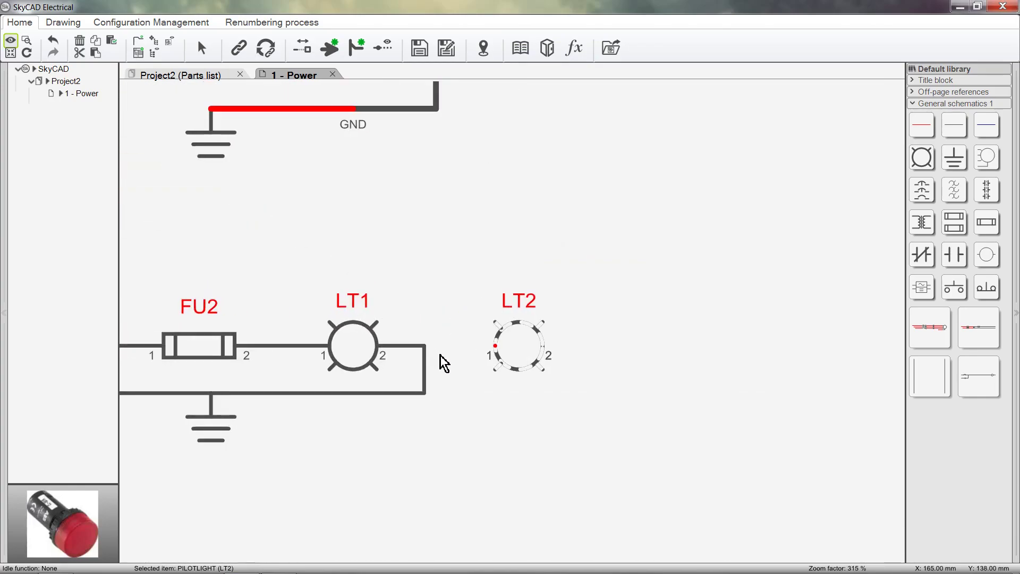
double_click(484, 357)
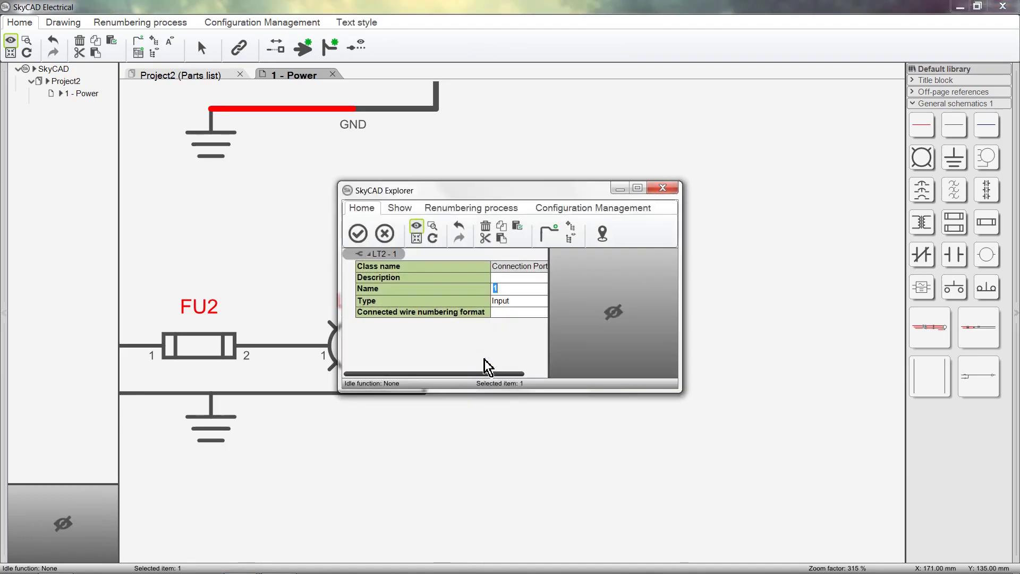
type("11")
left_click(358, 233)
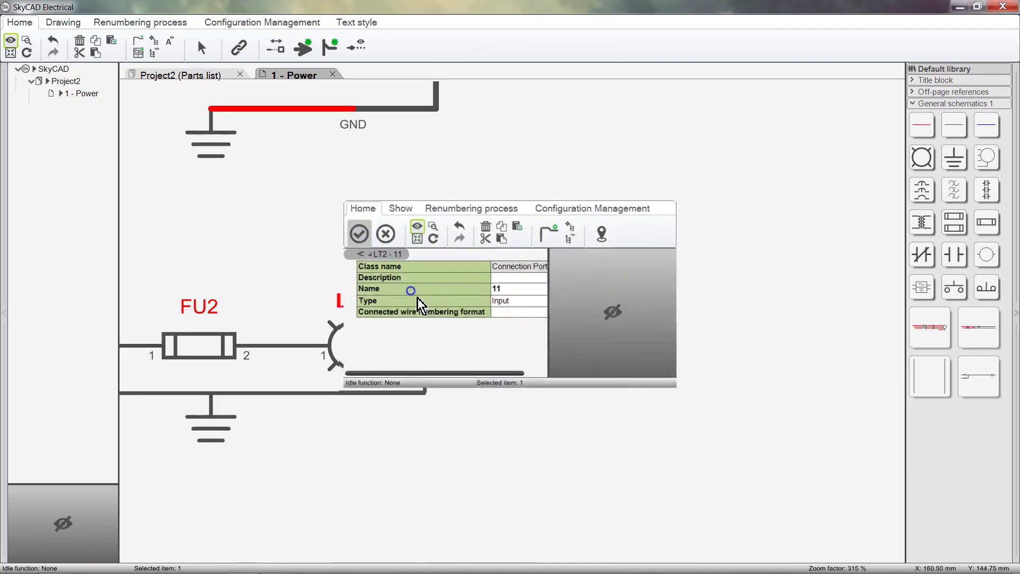
Rename connection port 2 of pilot light LT2 as 12.
double_click(548, 358)
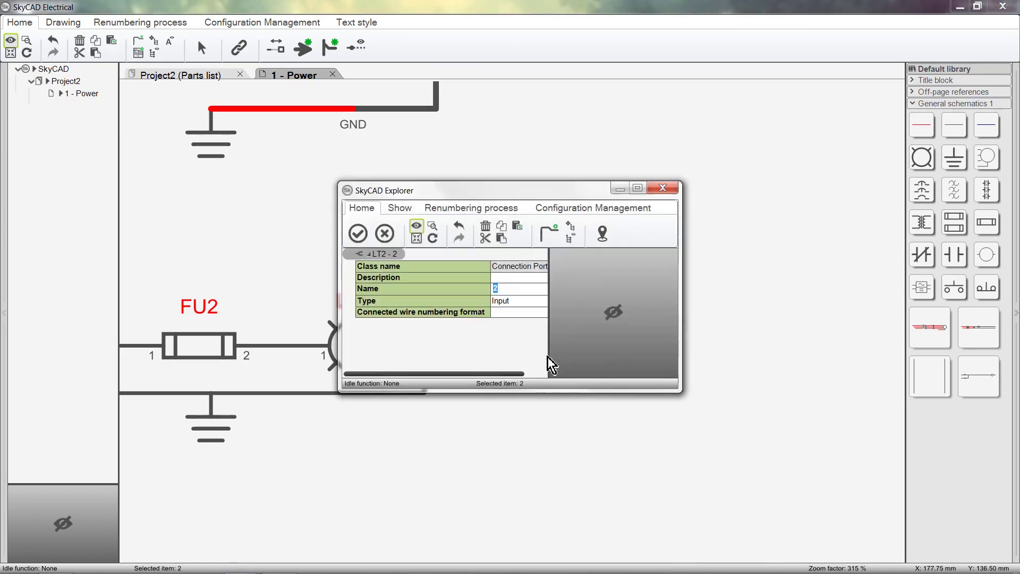
type("12")
left_click(359, 239)
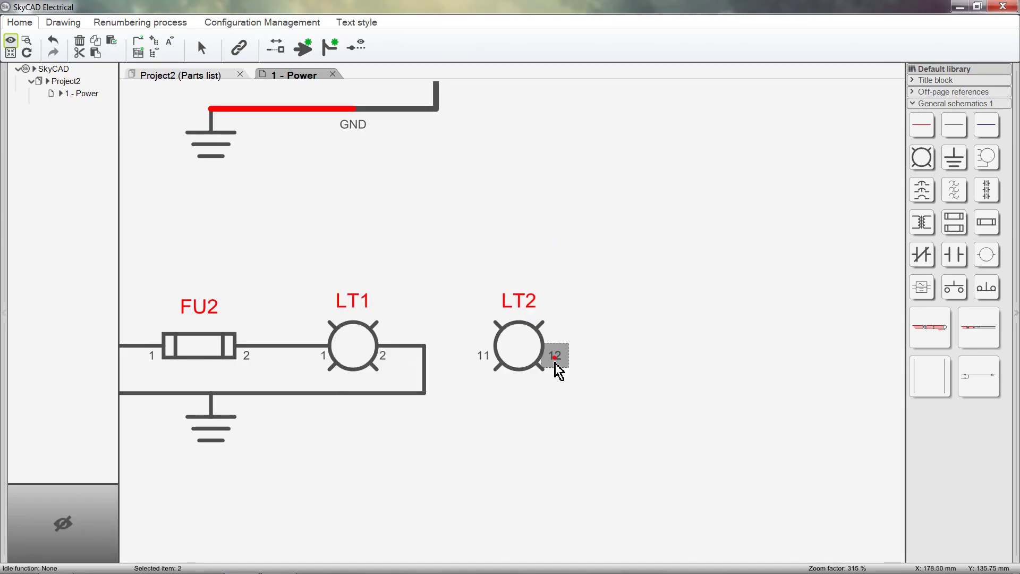
Save LT2's part to the catalogue from its properties, overwriting the existing CL-523R entry.
double_click(520, 353)
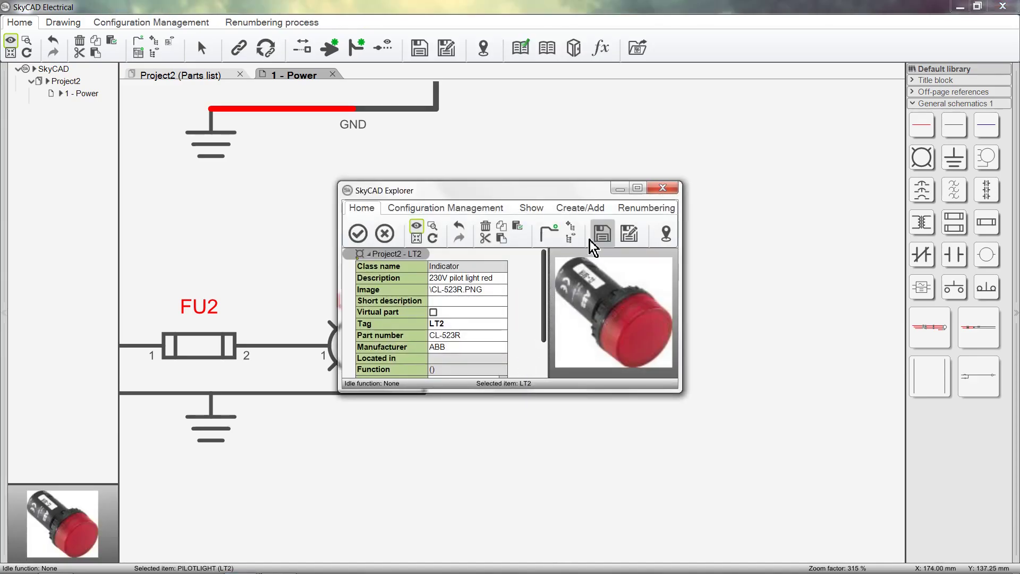
left_click(608, 226)
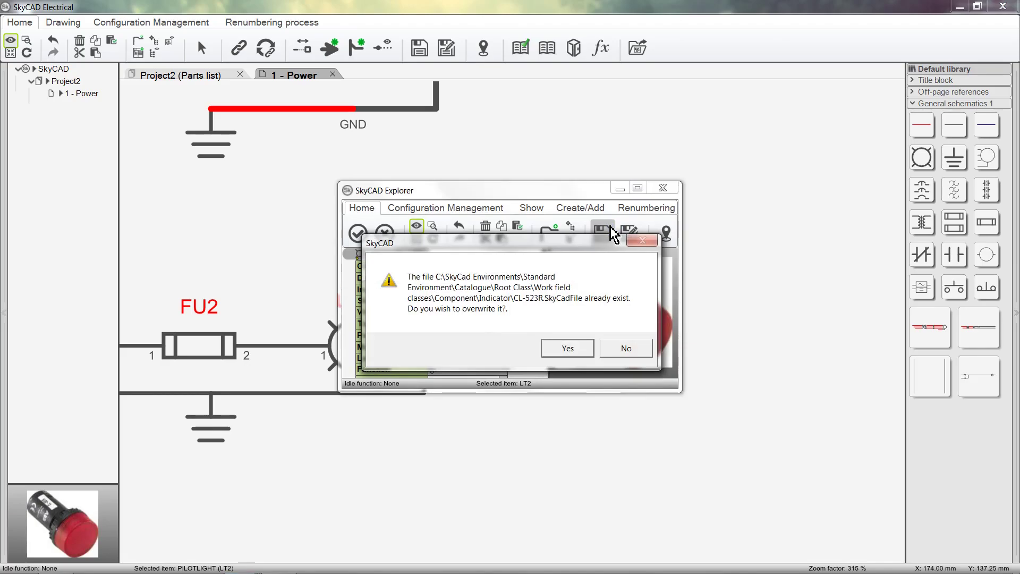
left_click(582, 349)
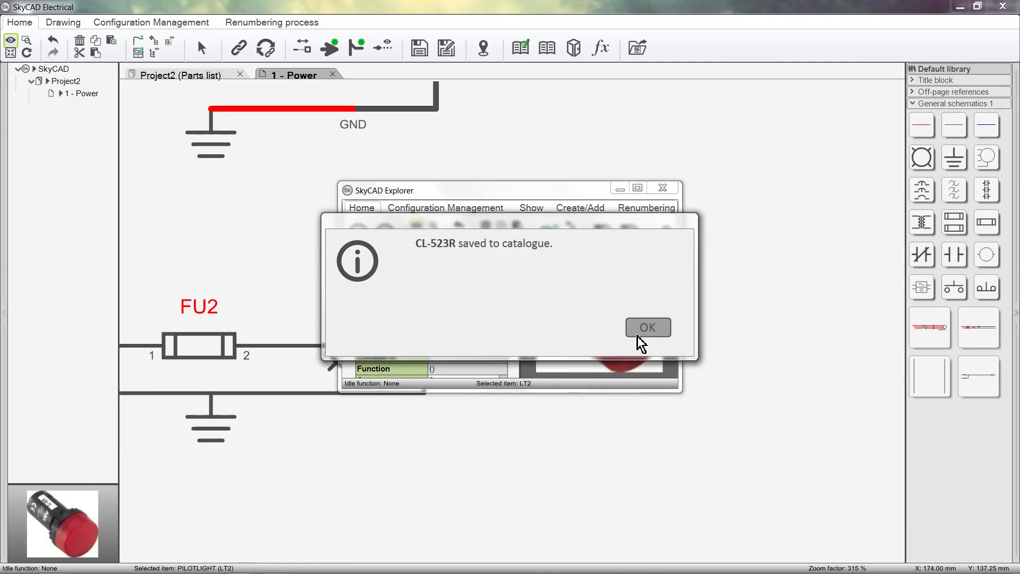
left_click(638, 335)
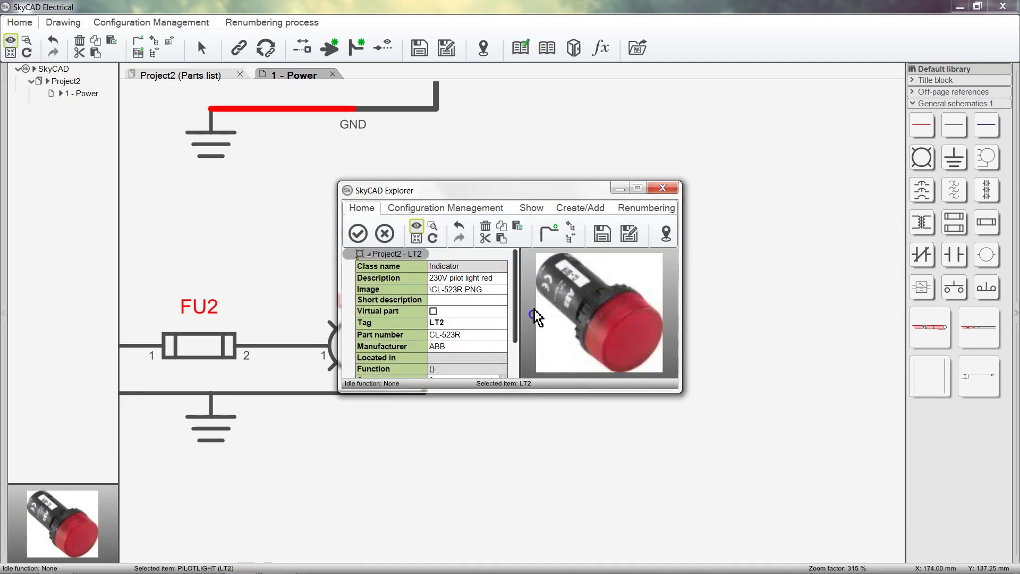
left_click(357, 234)
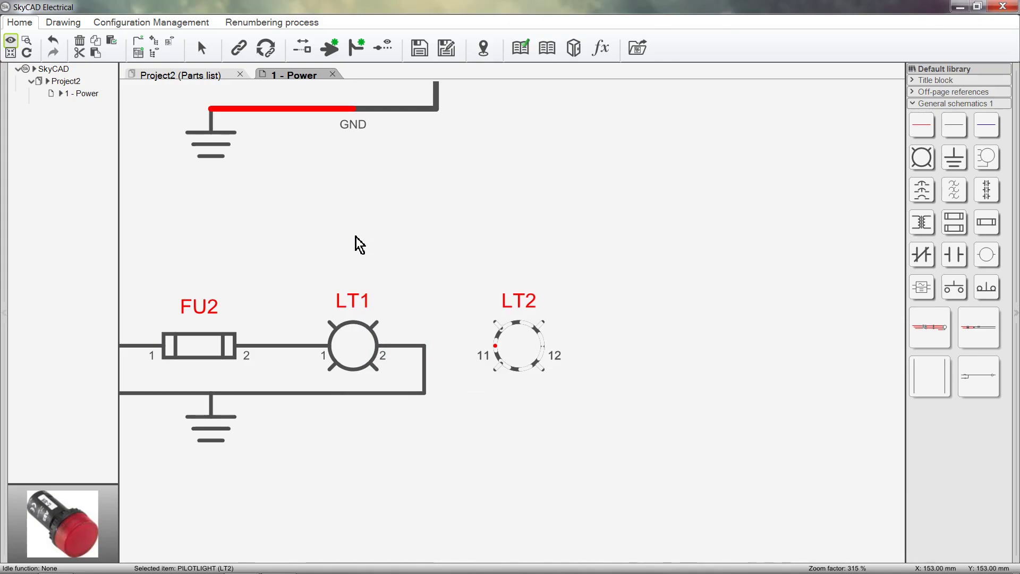
Place a third pilot light beside LT2 on the Power sheet and assign it the catalogue part CL-523R.
left_click(921, 158)
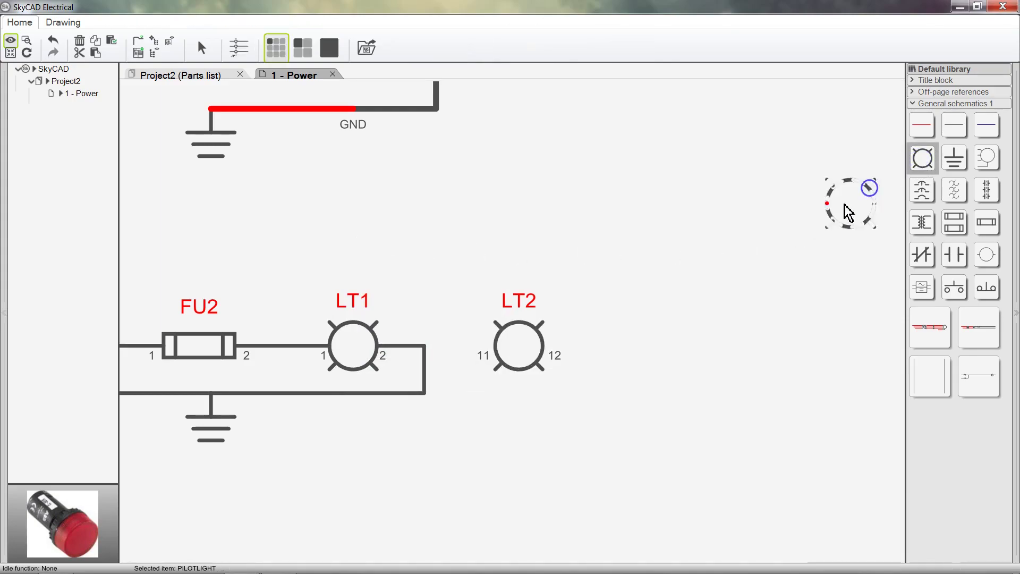
left_click(610, 352)
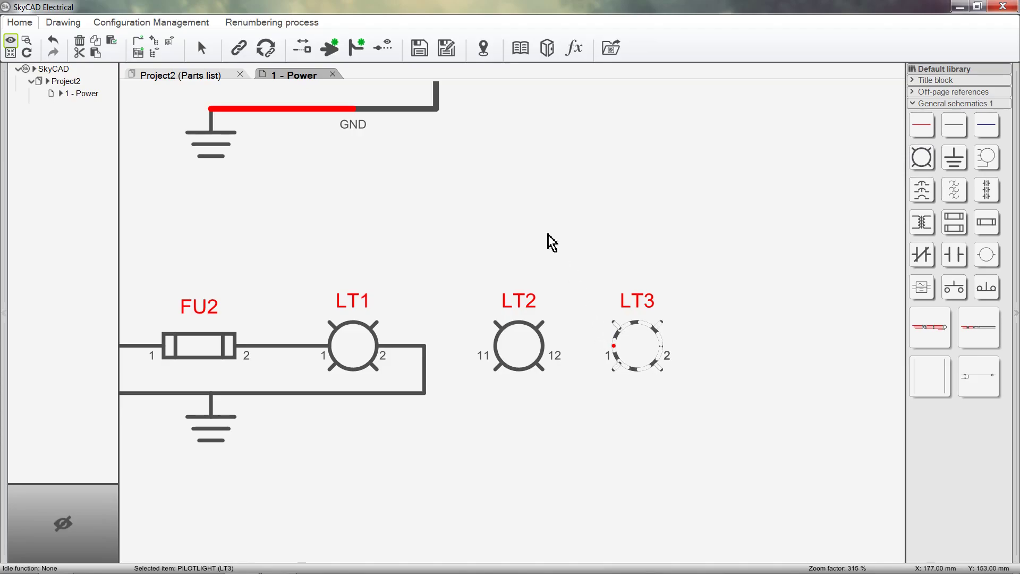
left_click(520, 49)
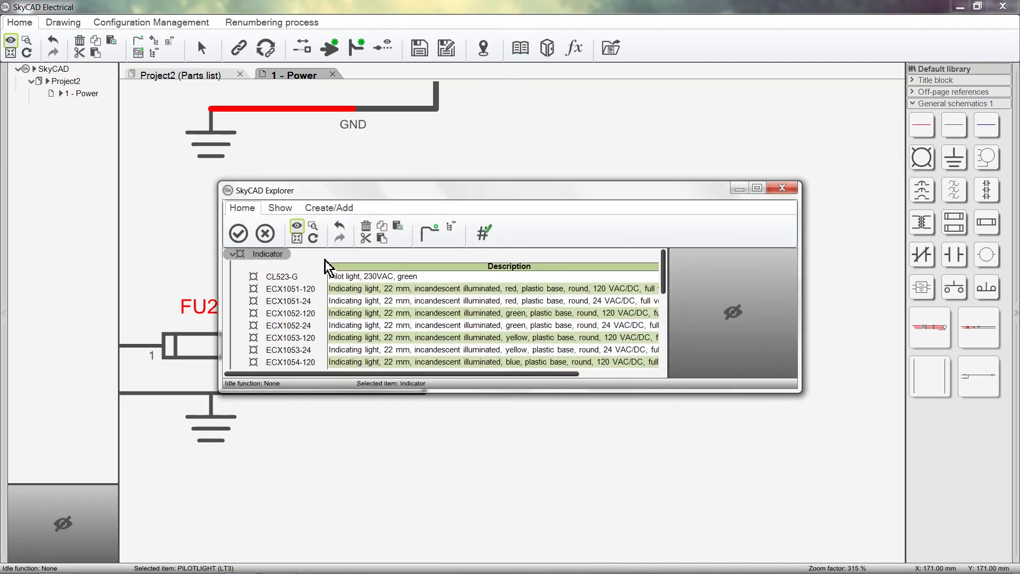
left_click(302, 277)
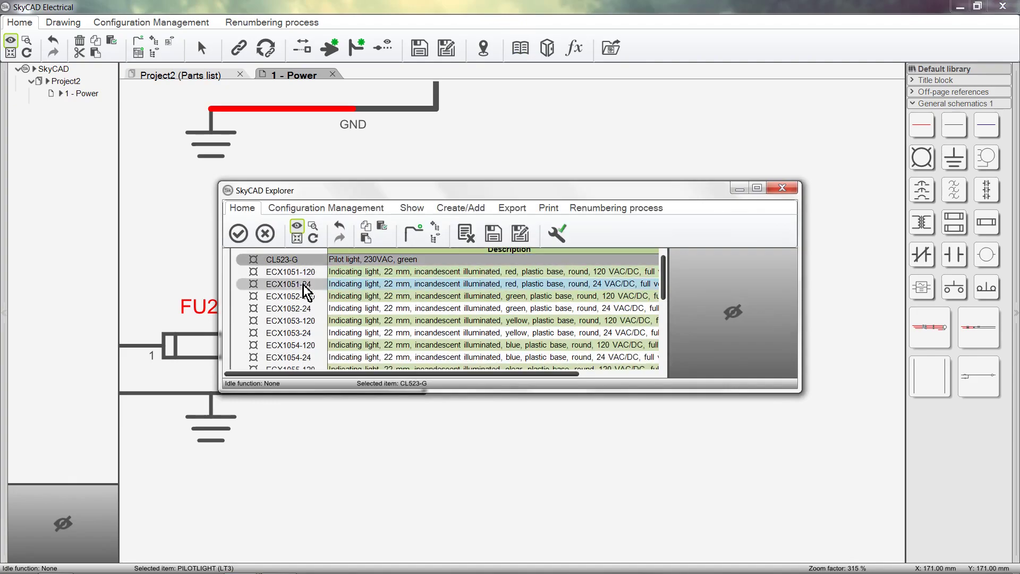
scroll(304, 287, "down", 2)
scroll(303, 287, "down", 10)
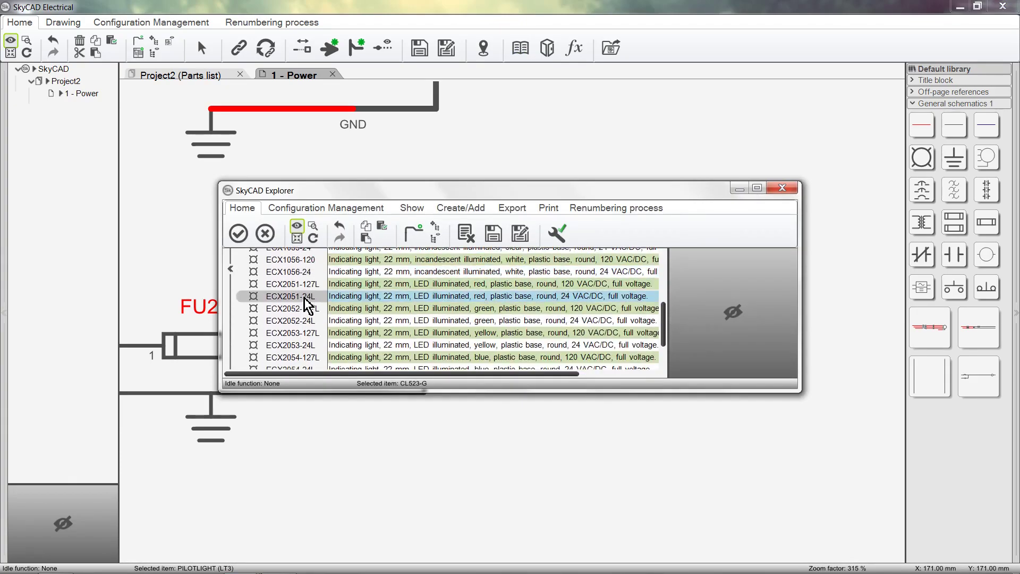
left_click(307, 355)
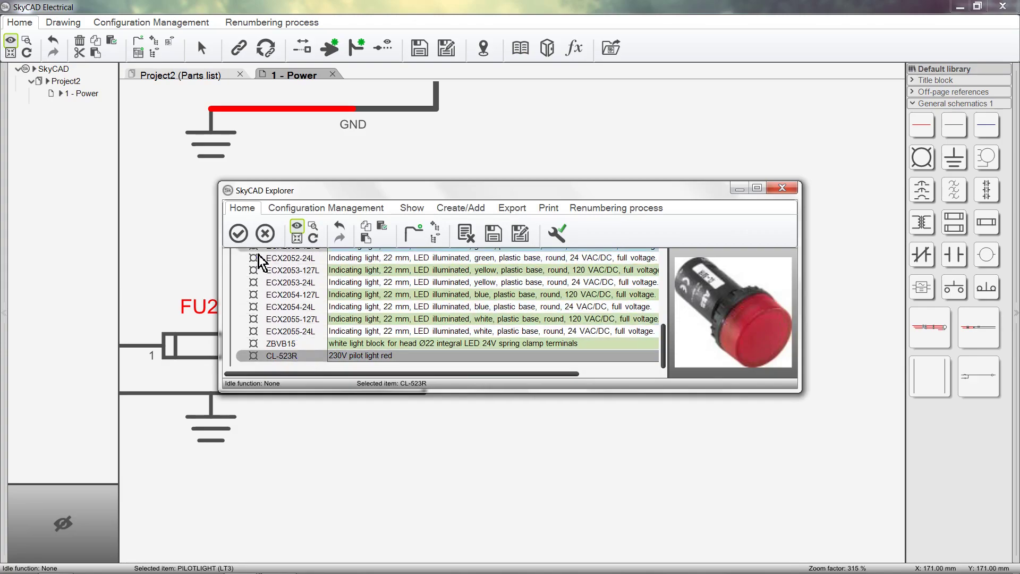
left_click(238, 234)
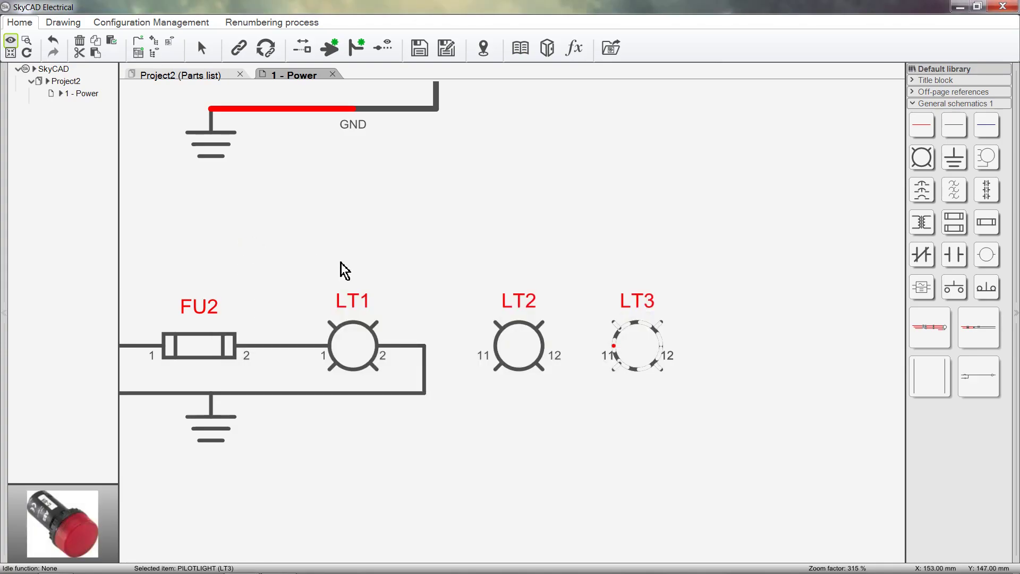
left_click(606, 395)
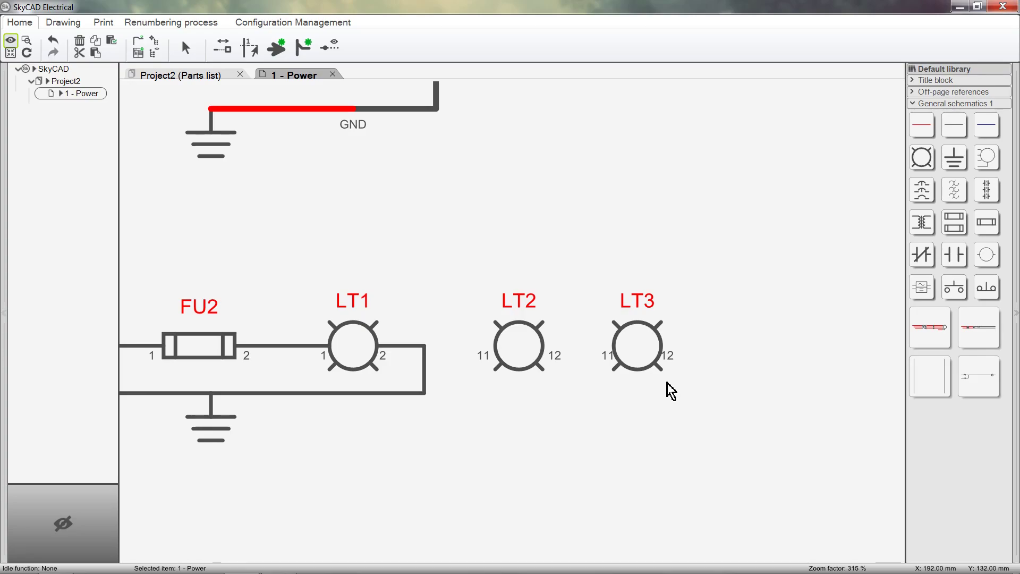
Place three-pole power contacts, a contactor coil beside them and a normally open contact below the coil in the empty area beyond LT3.
scroll(673, 399, "down", 1)
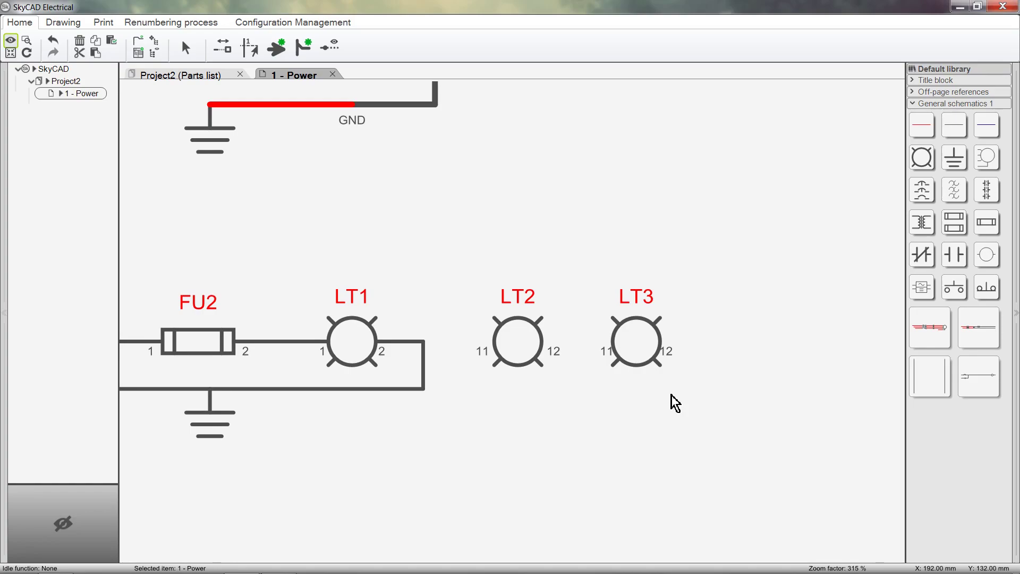
middle_click_drag(797, 387, 523, 444)
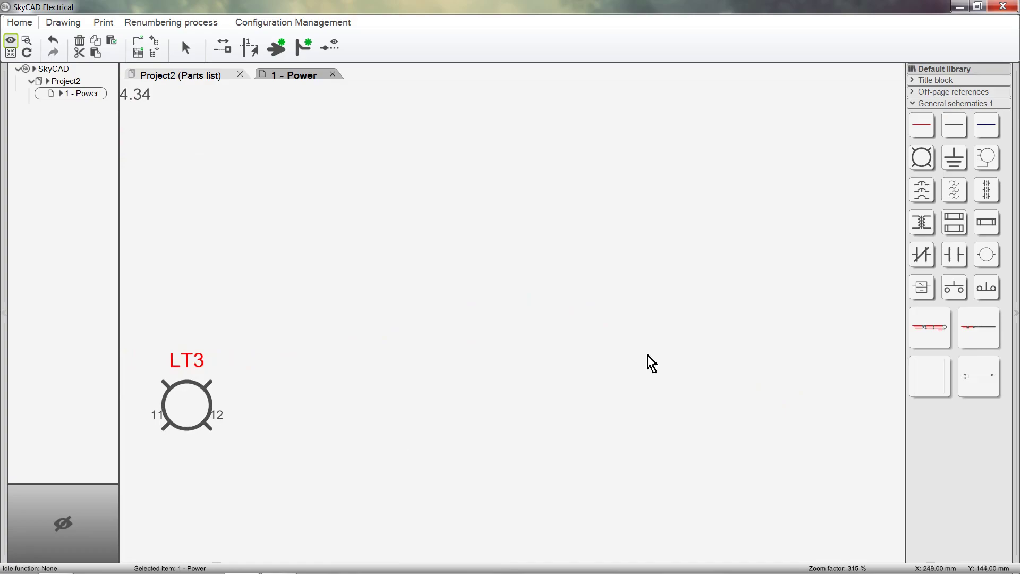
left_click_drag(986, 190, 431, 256)
left_click_drag(986, 261, 590, 239)
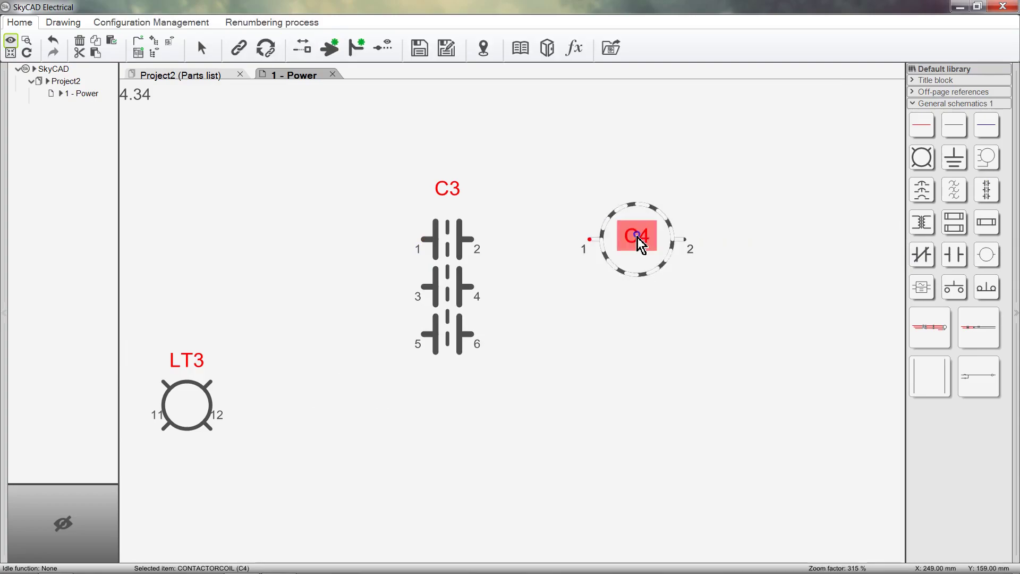
left_click_drag(954, 257, 622, 367)
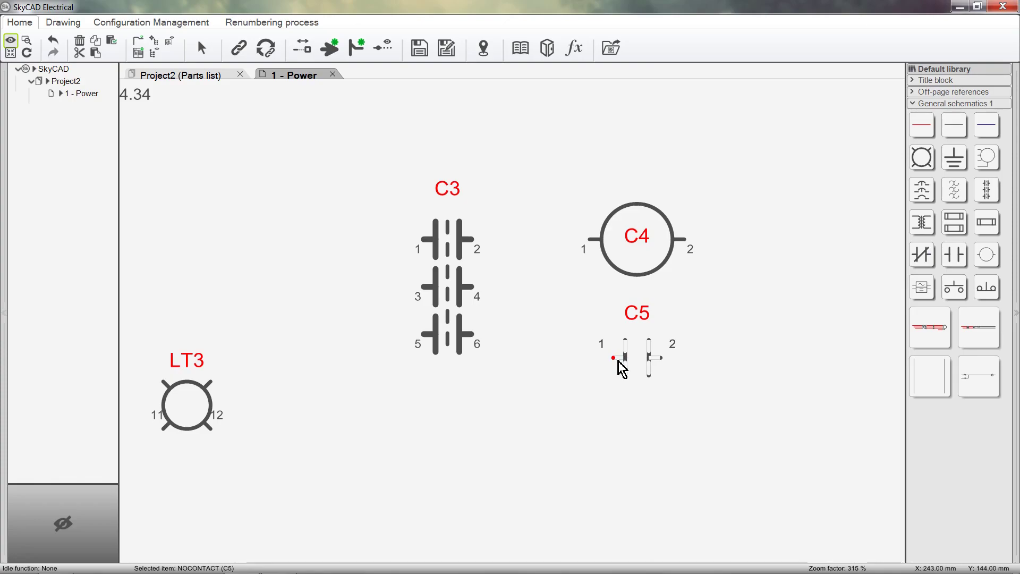
Link the power contacts, coil and normally open contact together as the single contactor C3.
left_click_drag(323, 116, 768, 445)
left_click(206, 48)
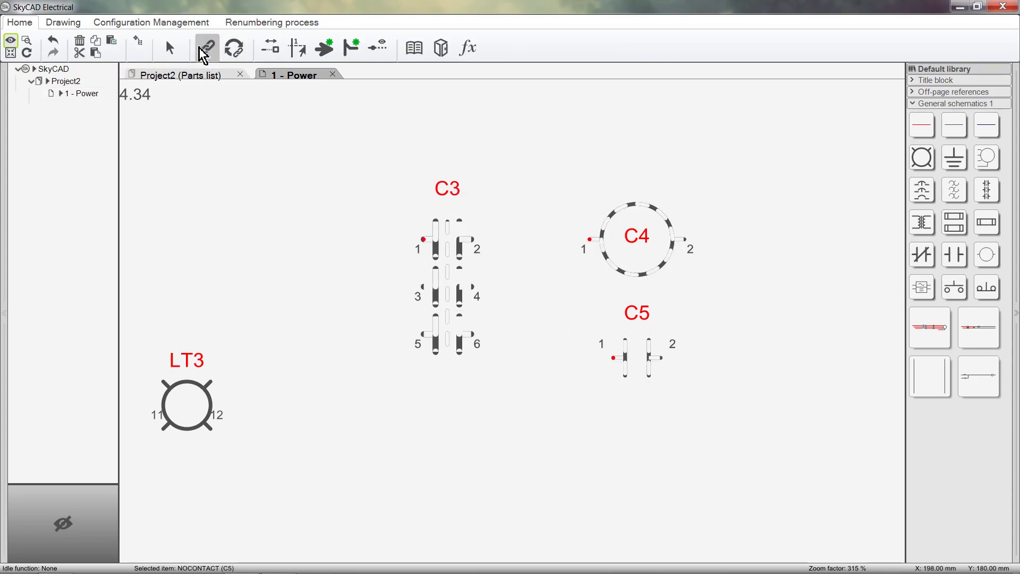
left_click(447, 317)
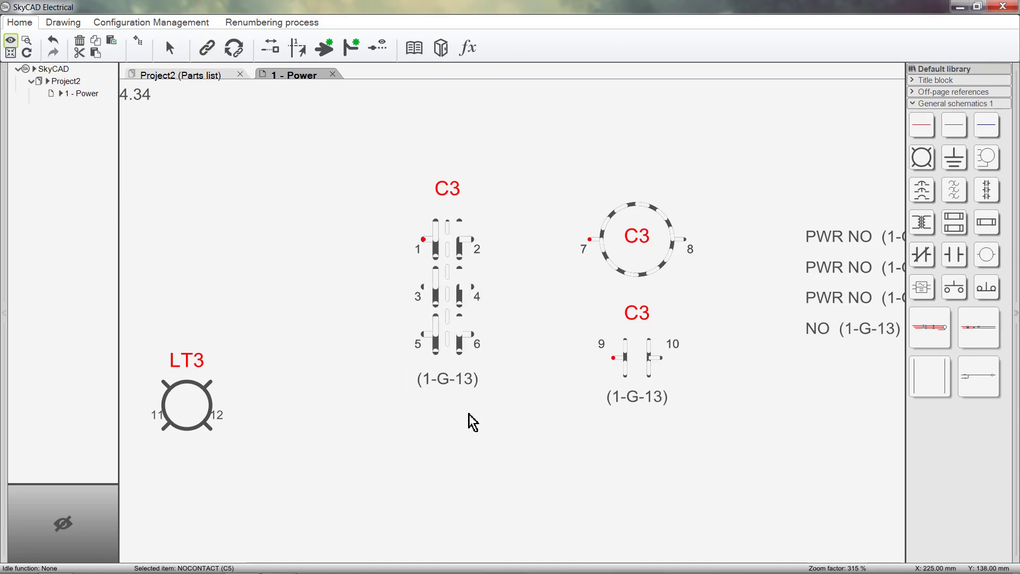
left_click(472, 434)
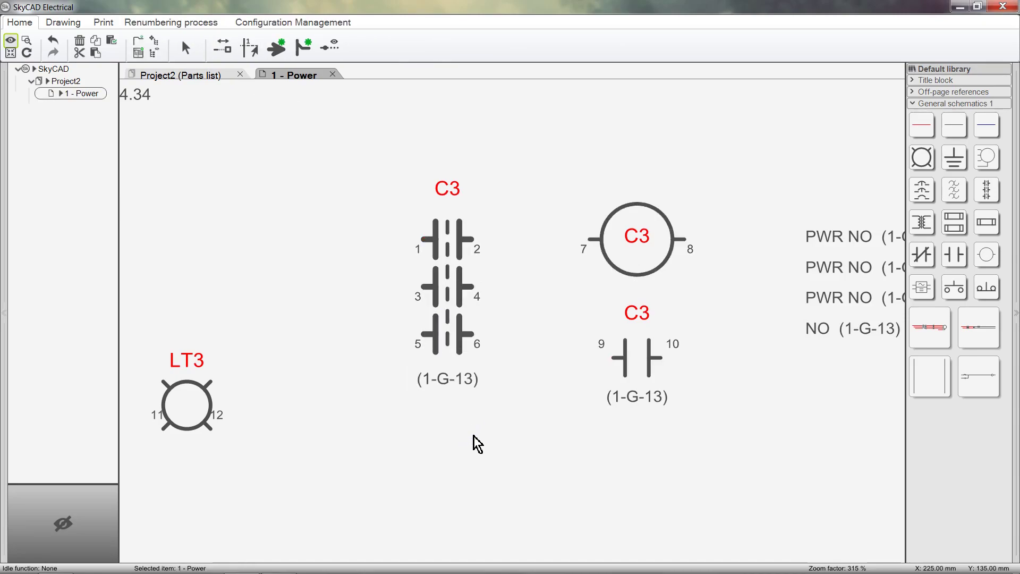
Give contactor C3 the part number AF16-30-10-13, manufacturer ABB and description "16A contactor" through its power contacts' properties.
double_click(437, 294)
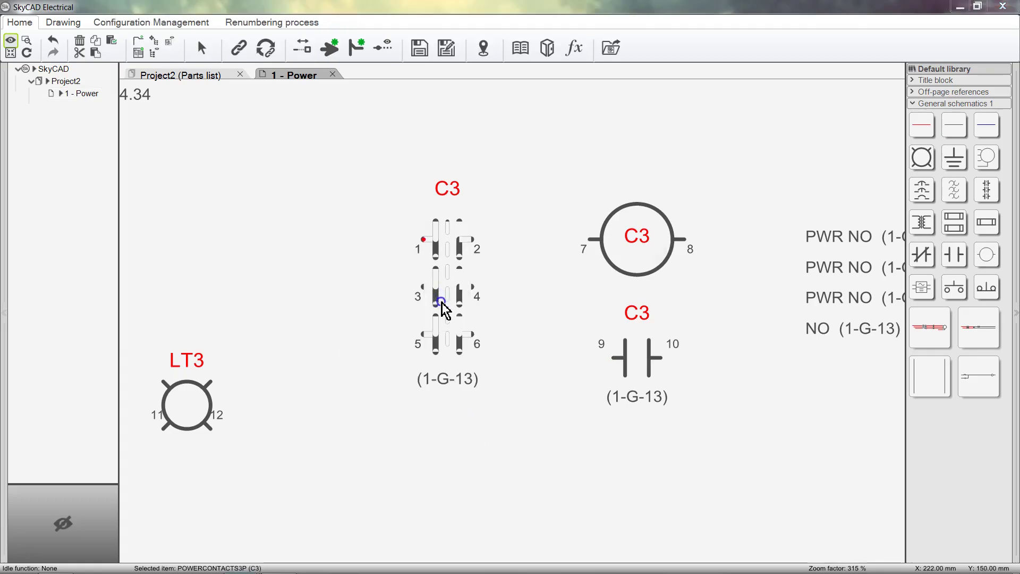
left_click(461, 333)
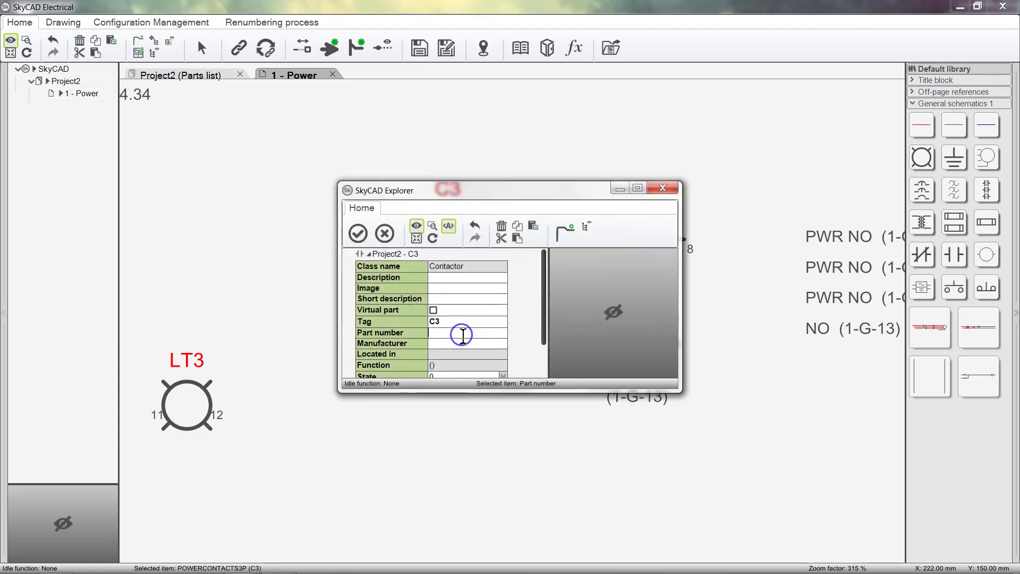
type("AF16-30-10-13")
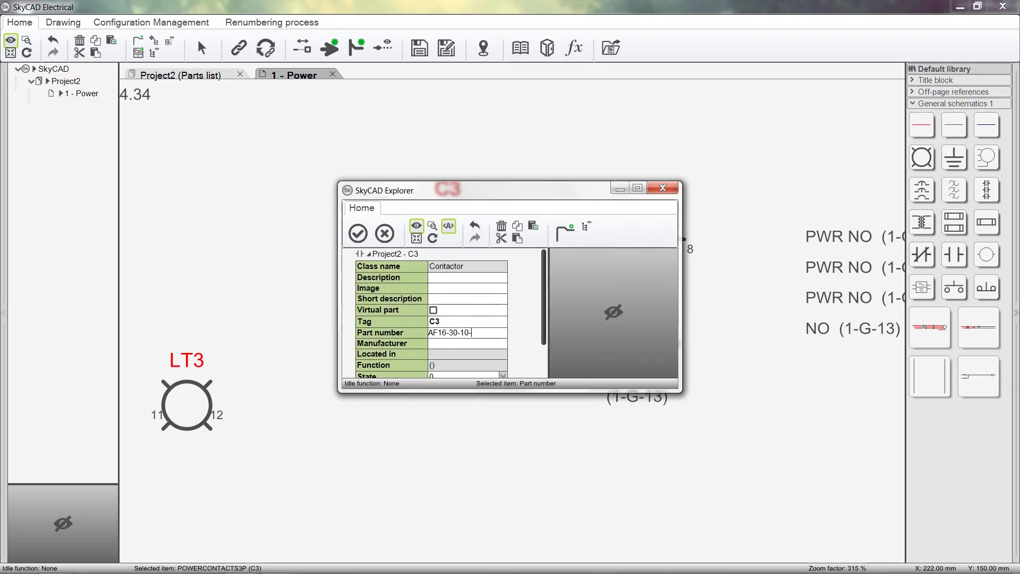
left_click(461, 346)
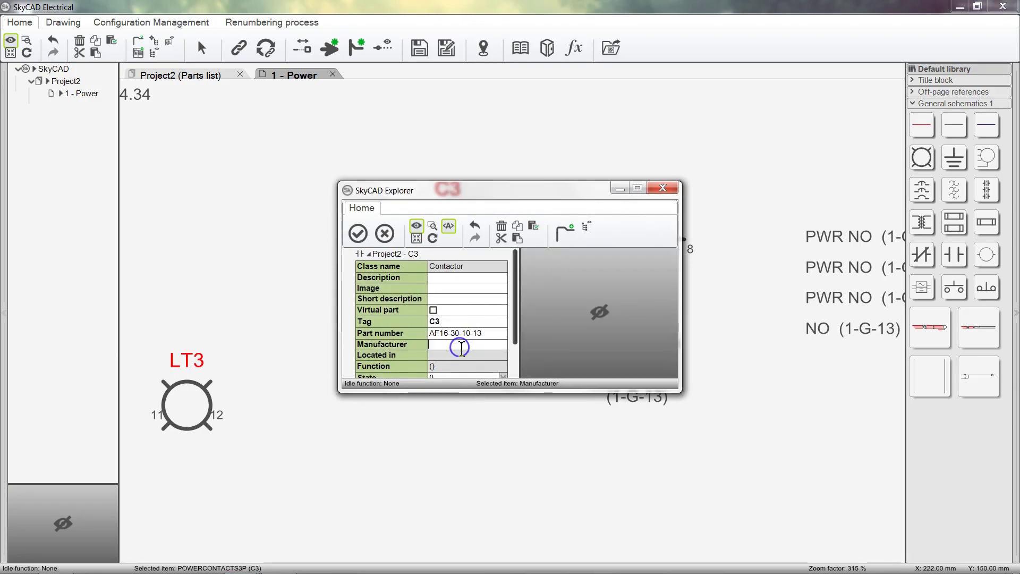
type("ABB")
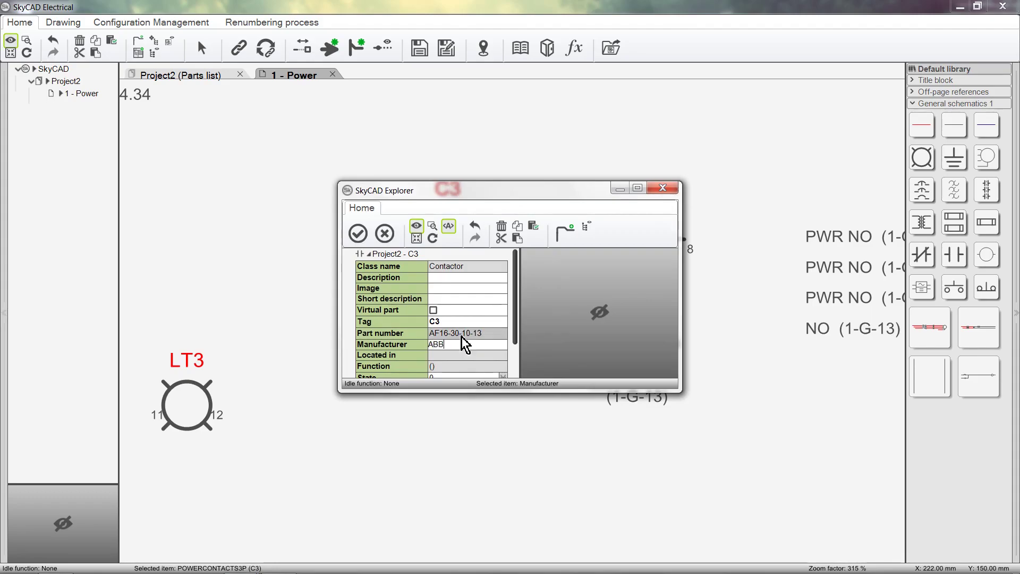
left_click(448, 278)
type("16")
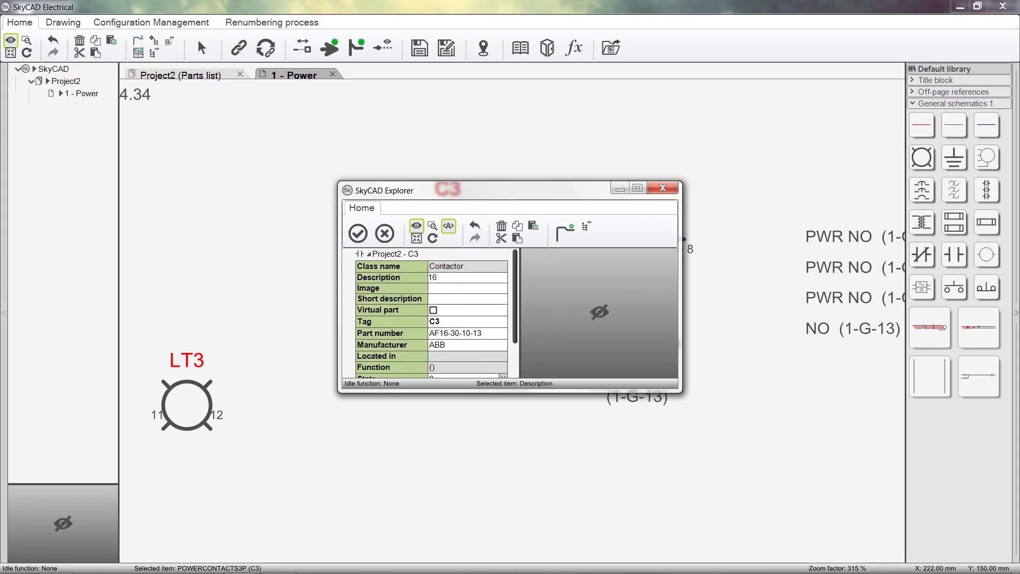
type("A contactor")
left_click(355, 243)
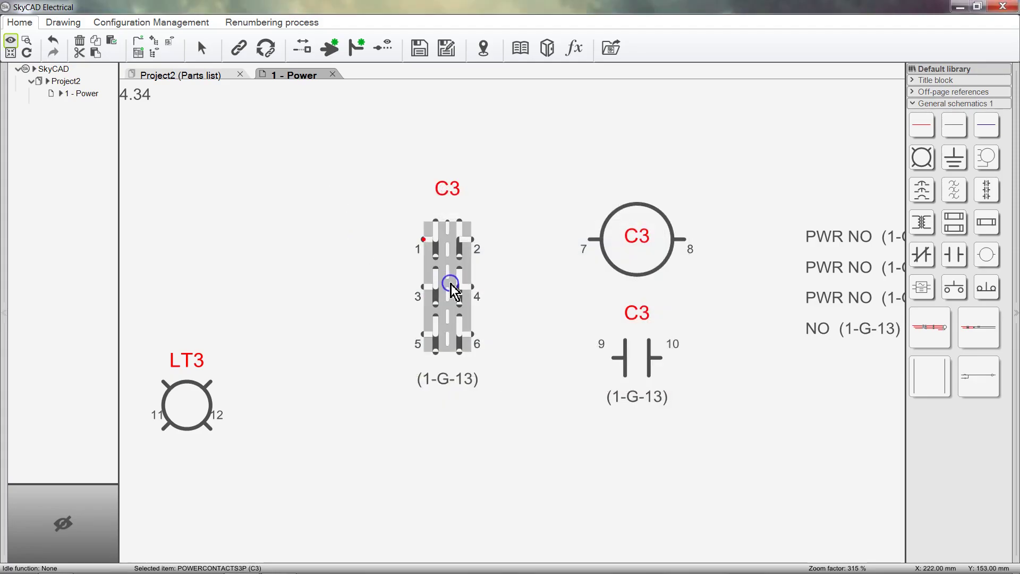
Save C3's part AF16-30-10-13 to the catalogue from its power contacts' properties and check the part data on the linked coil.
double_click(450, 284)
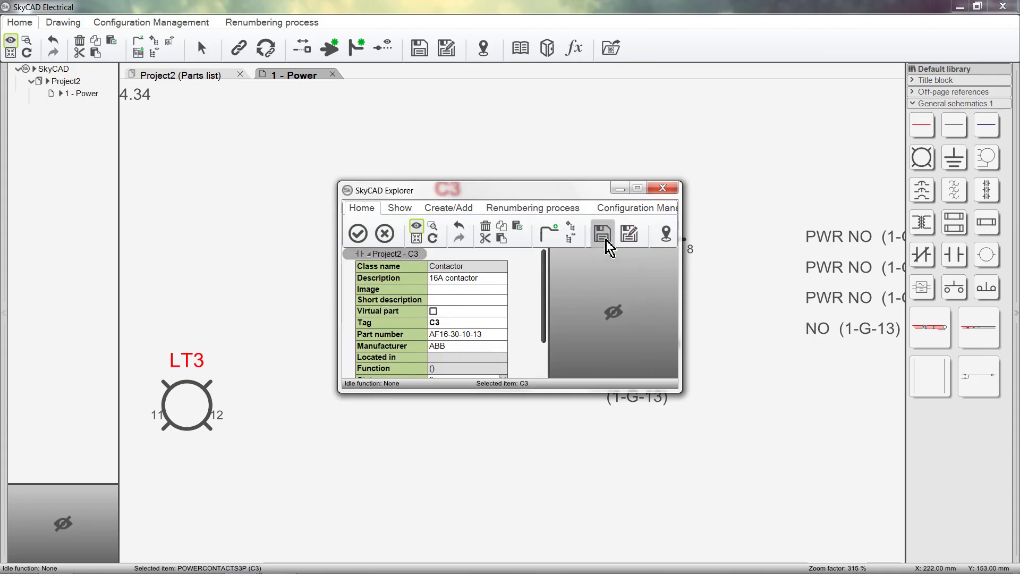
left_click(606, 240)
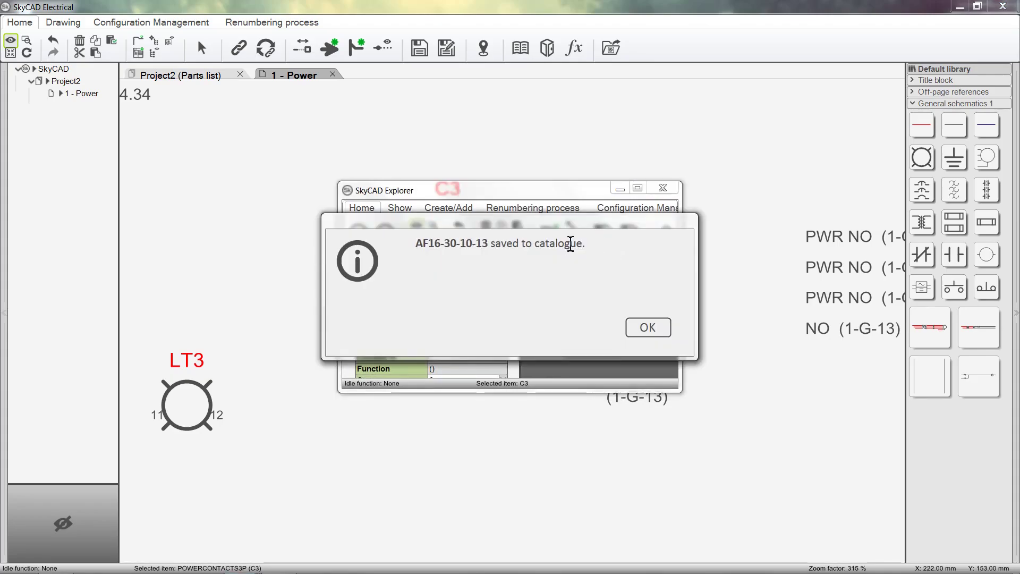
left_click(632, 329)
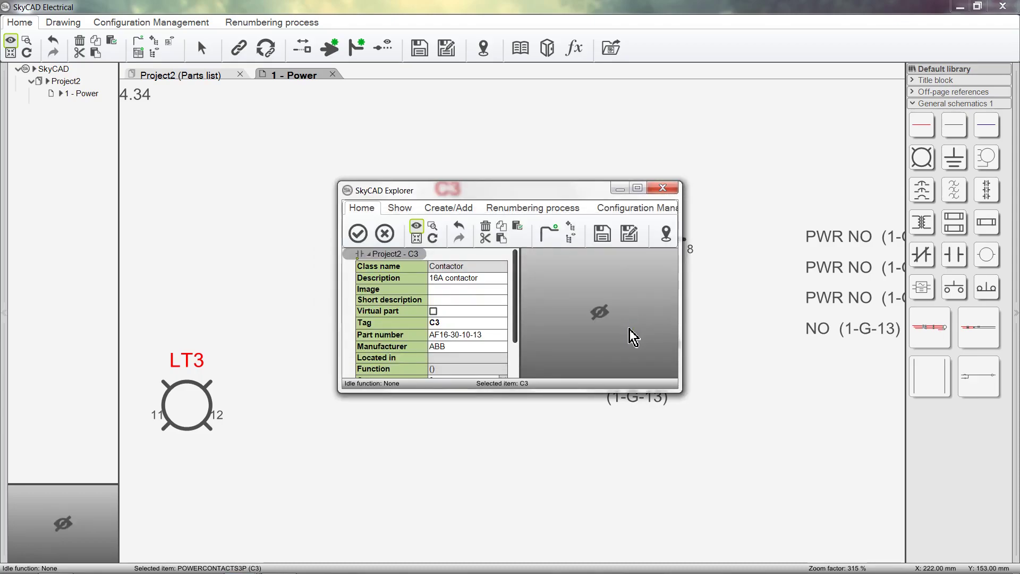
left_click(366, 241)
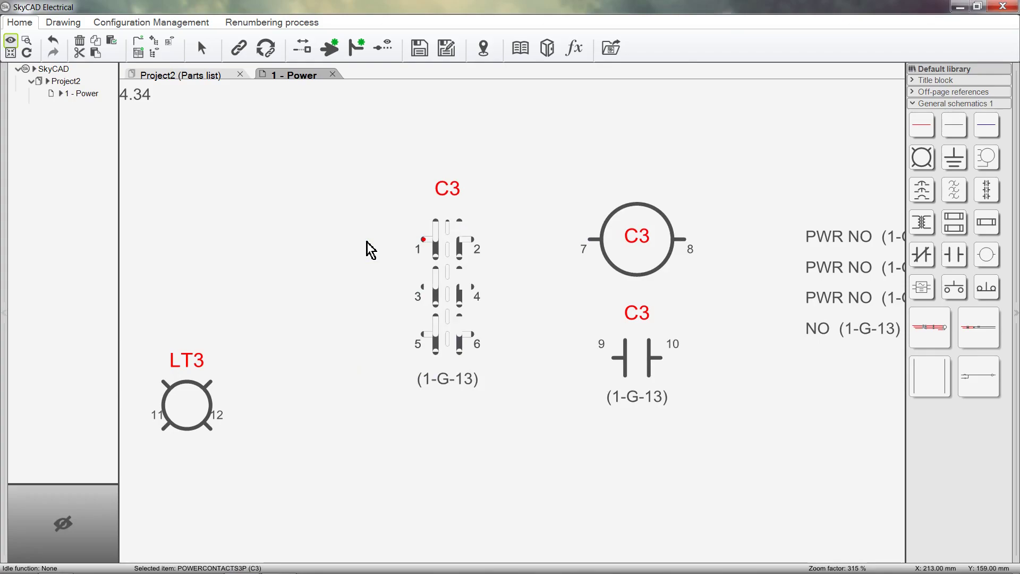
double_click(642, 268)
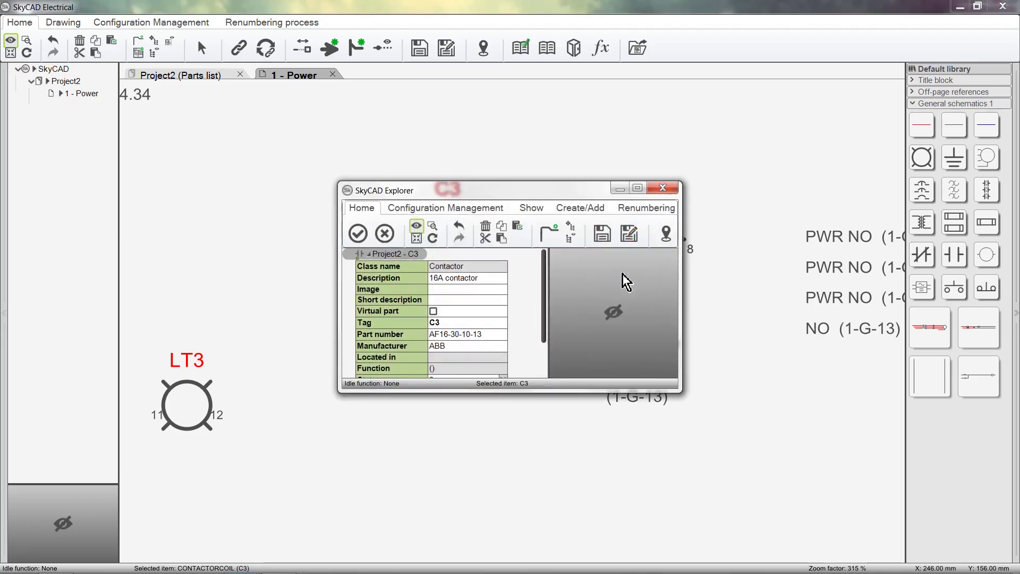
left_click(359, 234)
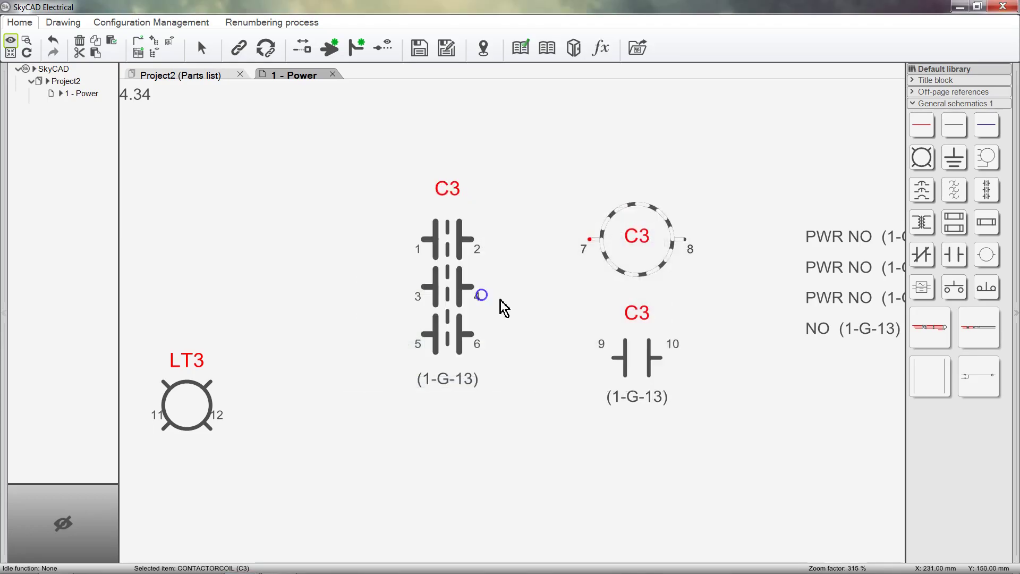
Check the part data carried by C3's linked normally open contact.
double_click(644, 360)
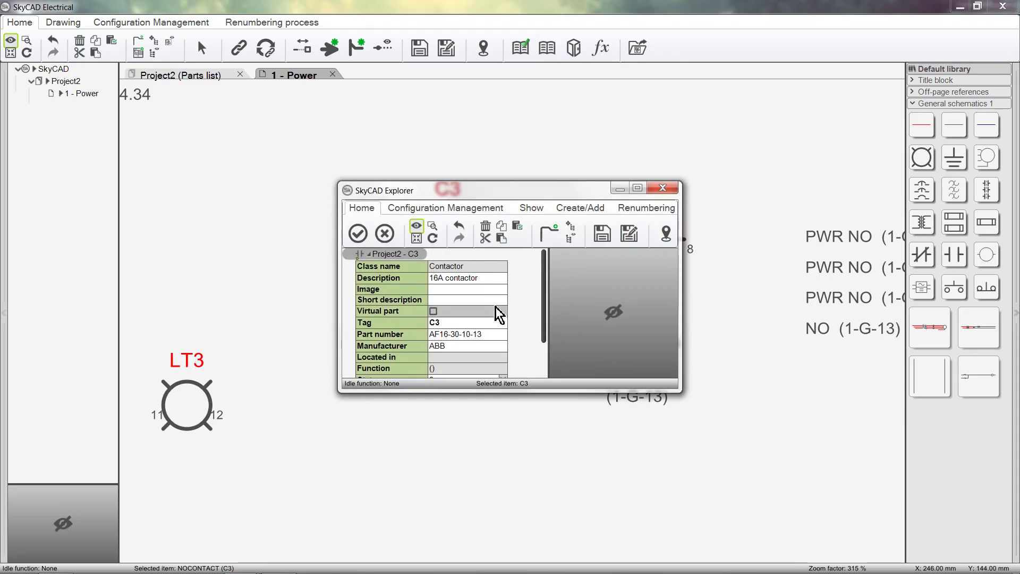
left_click(359, 234)
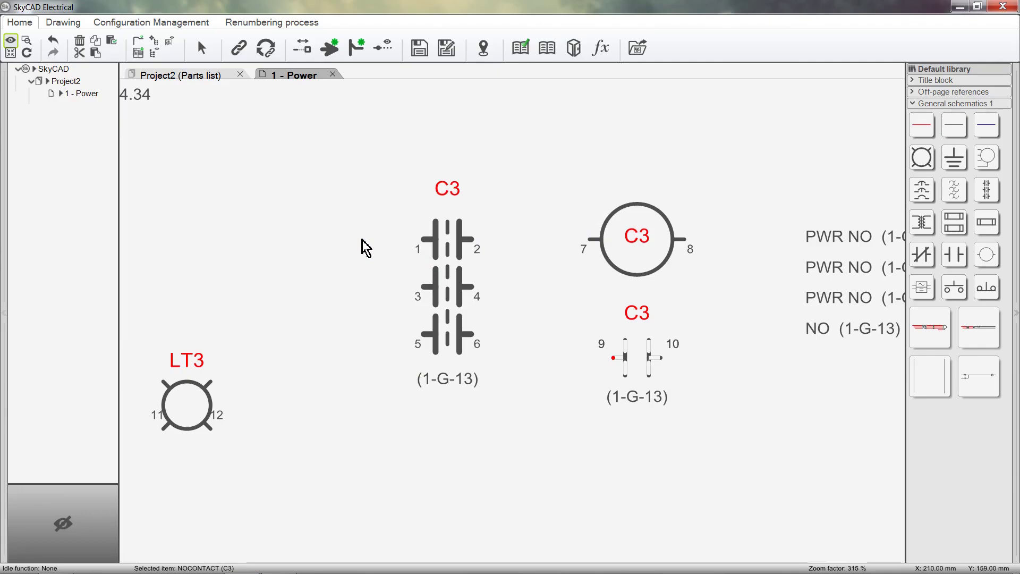
Assign the catalogue breaker part 140M-C2E-A63 to circuit breakers CB1 and CB2 together.
scroll(358, 243, "down", 5)
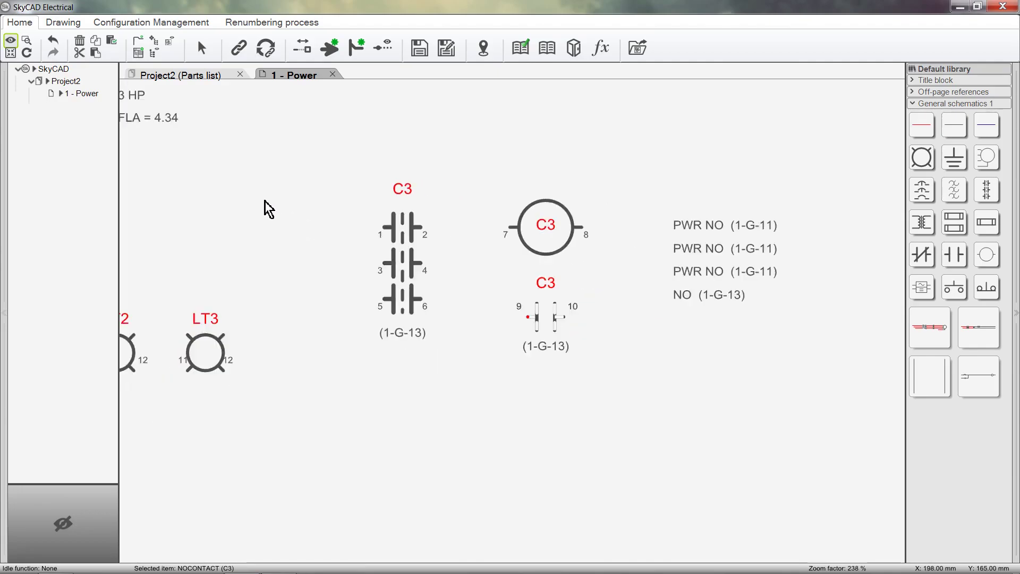
middle_click_drag(584, 357, 806, 410)
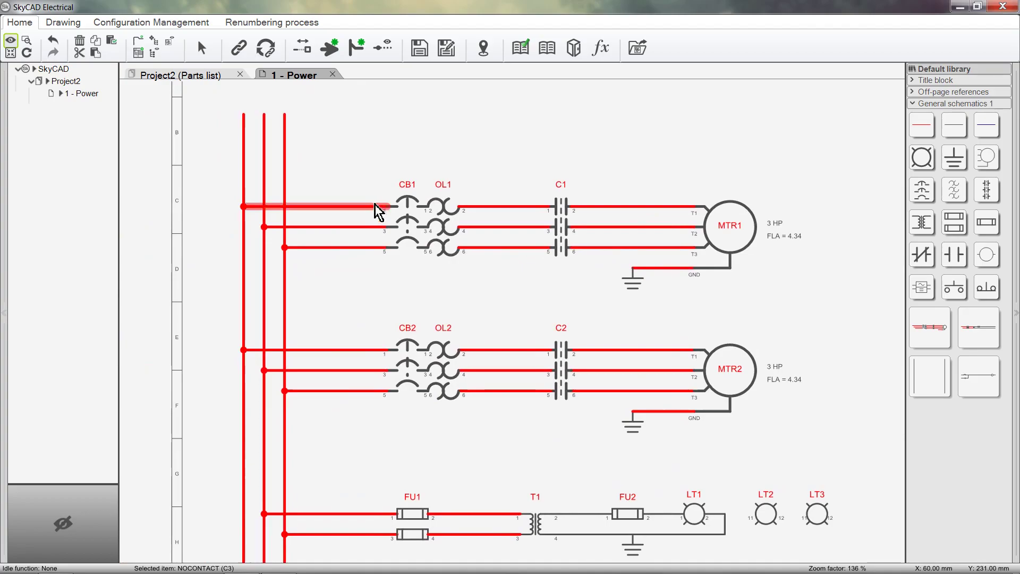
left_click_drag(353, 155, 437, 439)
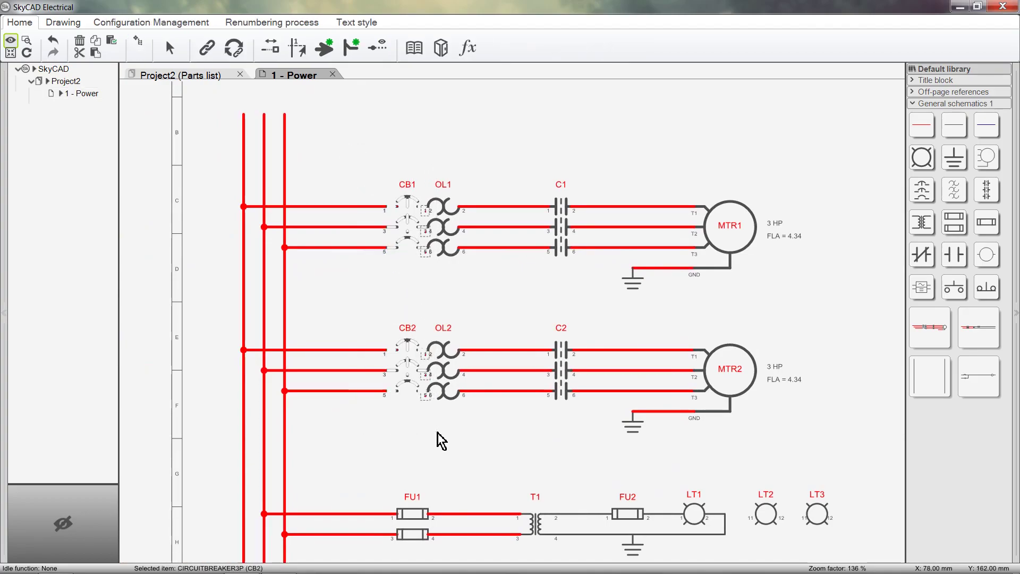
left_click(415, 49)
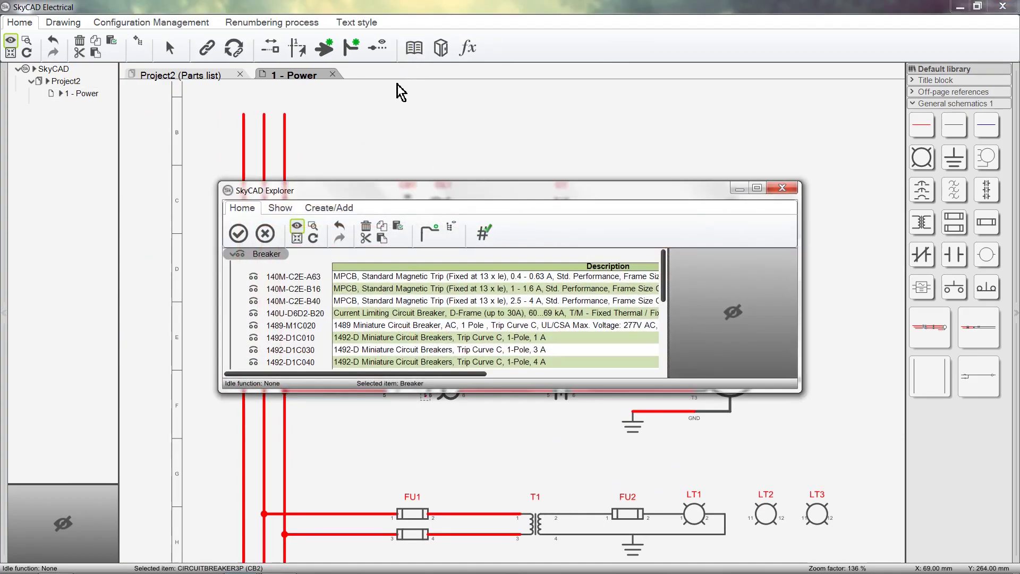
left_click(306, 279)
left_click(238, 233)
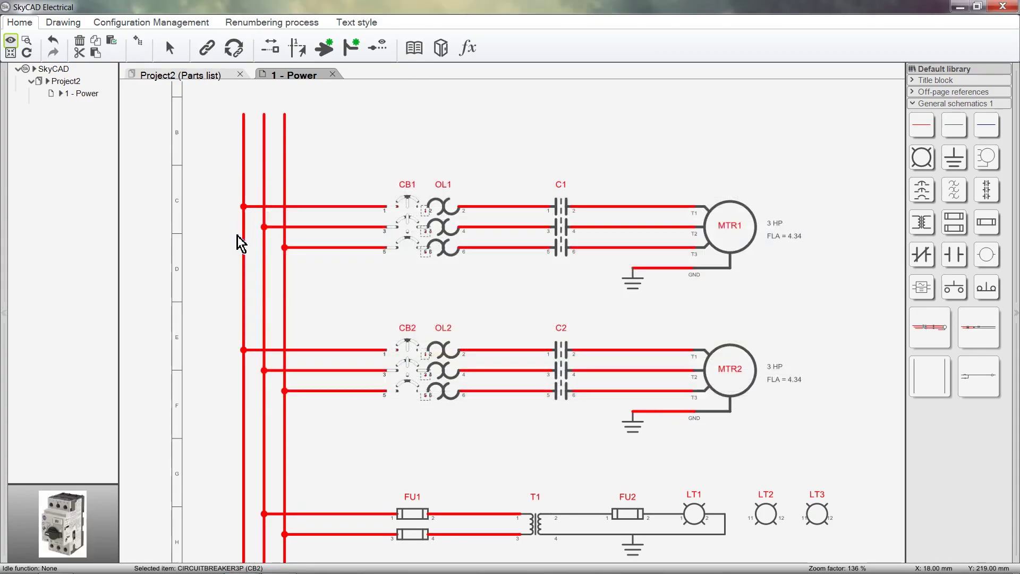